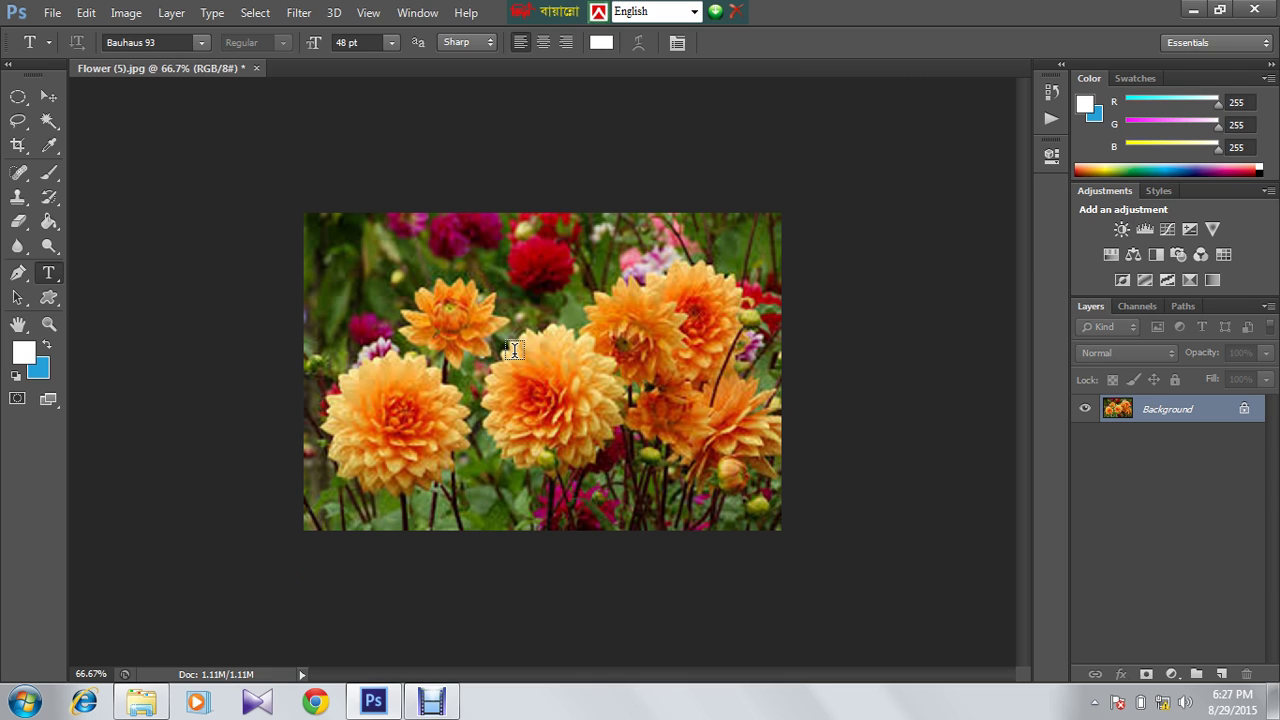
- Add a white text layer reading "Extent IT" across the upper middle of the flower image
click(403, 343)
text(E)
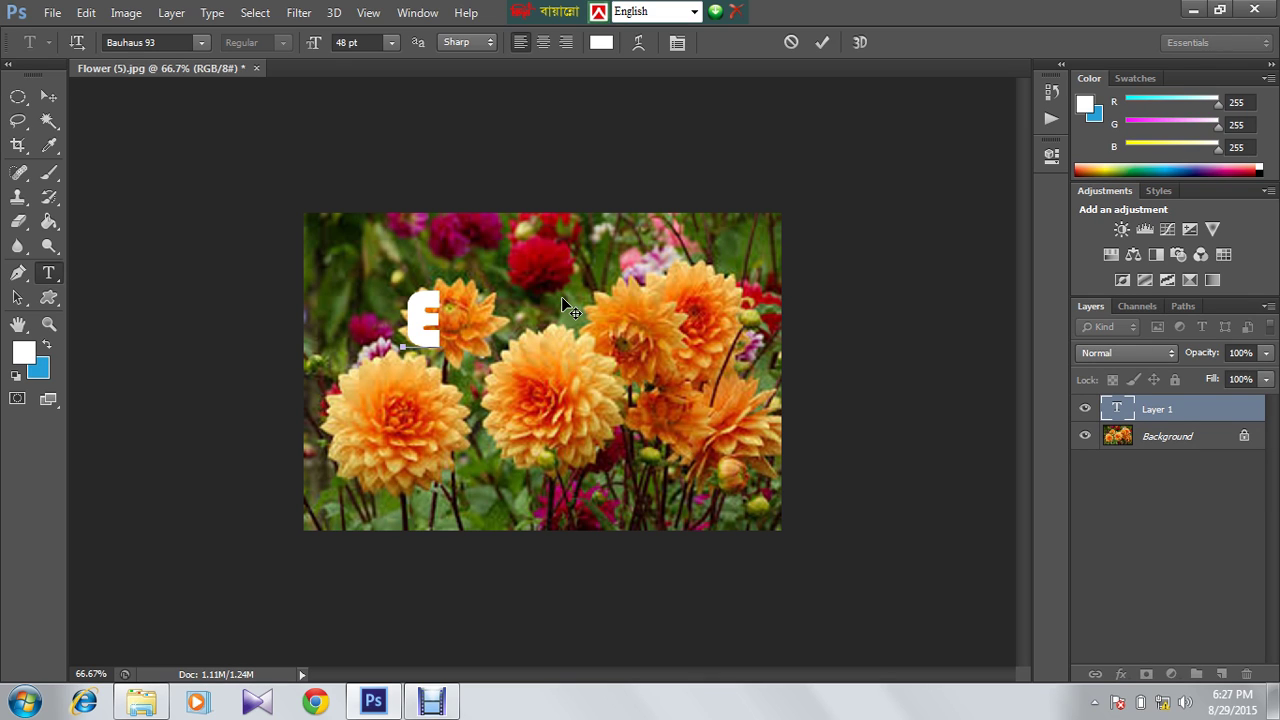
text(xten)
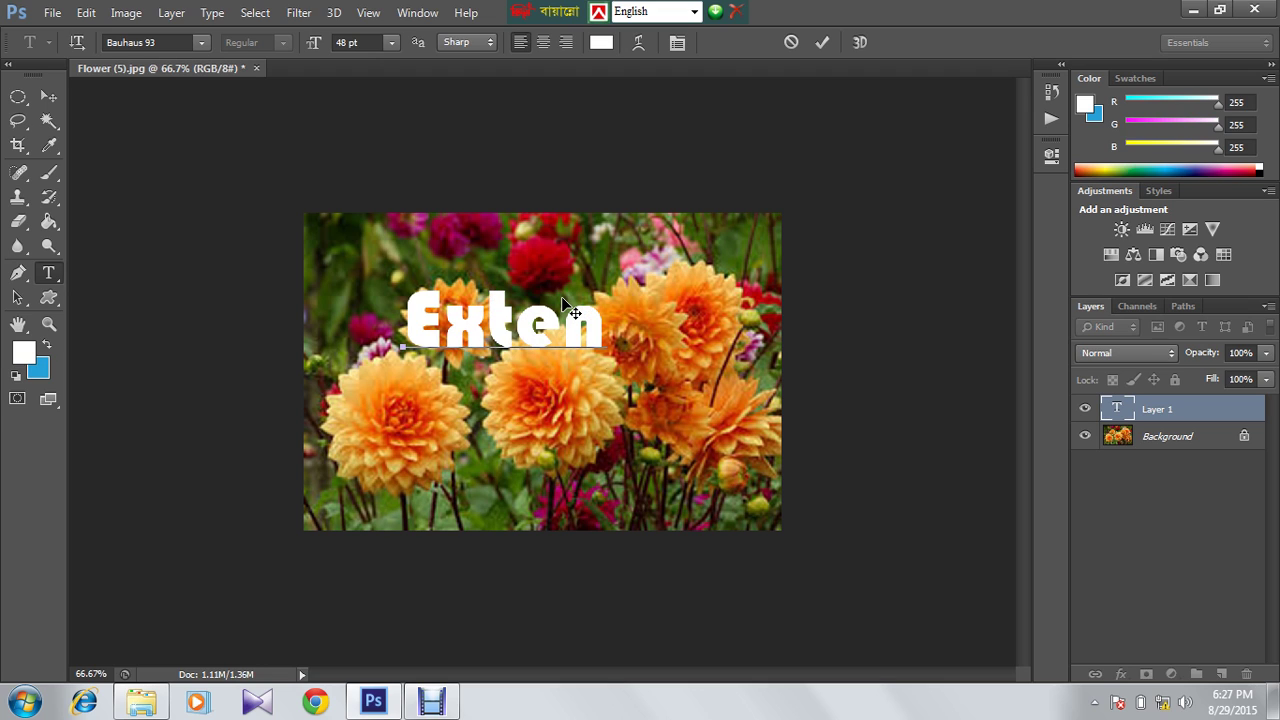
text(t IT)
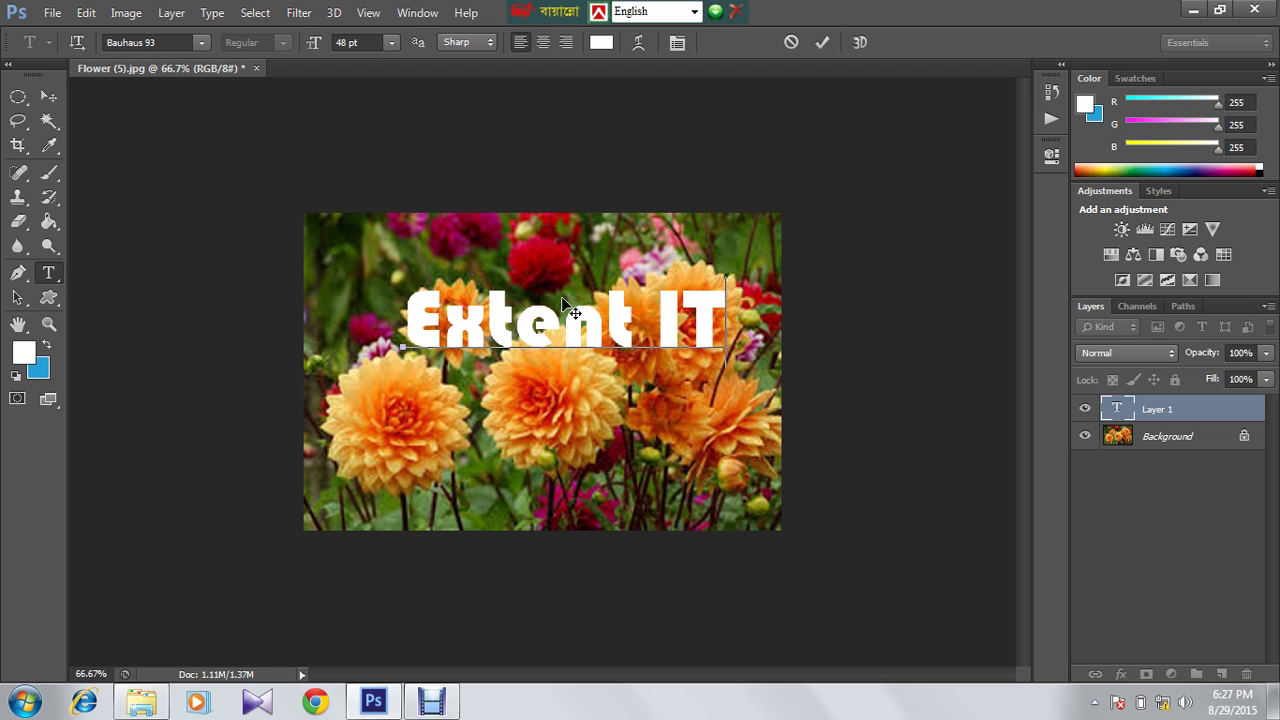
- Reposition the "Extent IT" text slightly so it is centred above the large middle flower, and commit it
drag(612, 410, 577, 415)
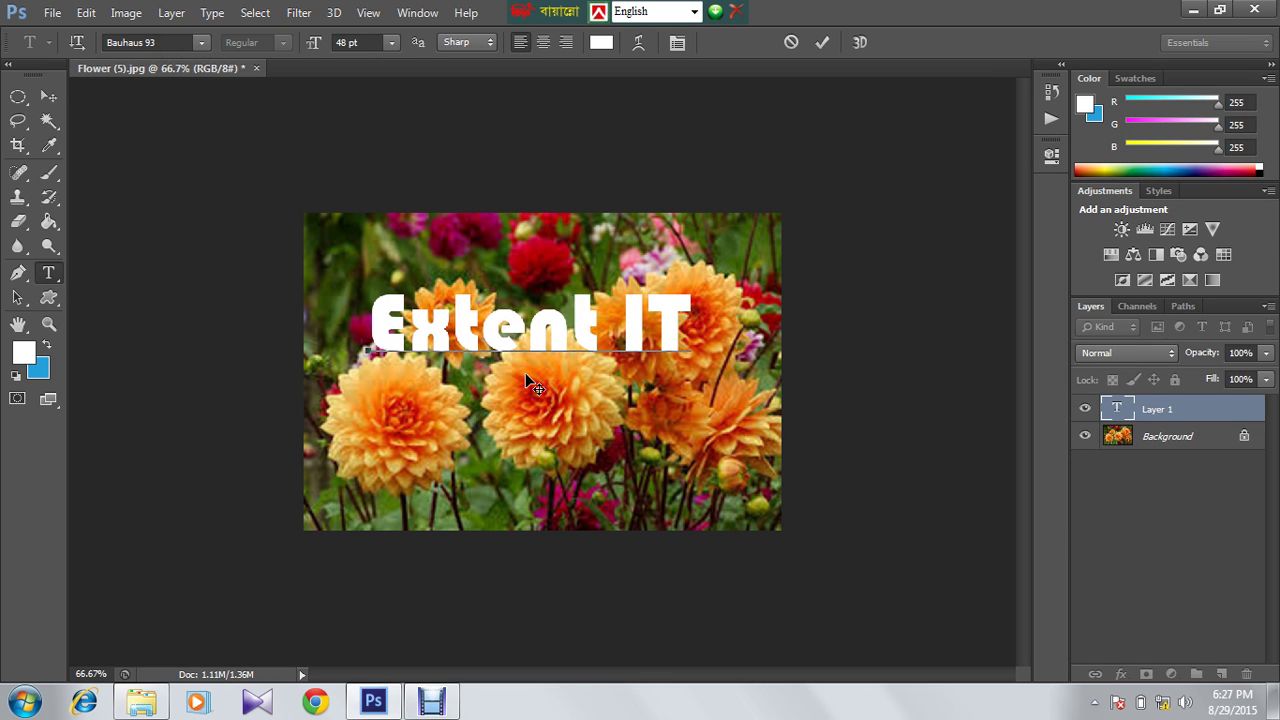
mouse_move(519, 404)
mouse_down()
mouse_move(563, 402)
mouse_move(521, 412)
mouse_up()
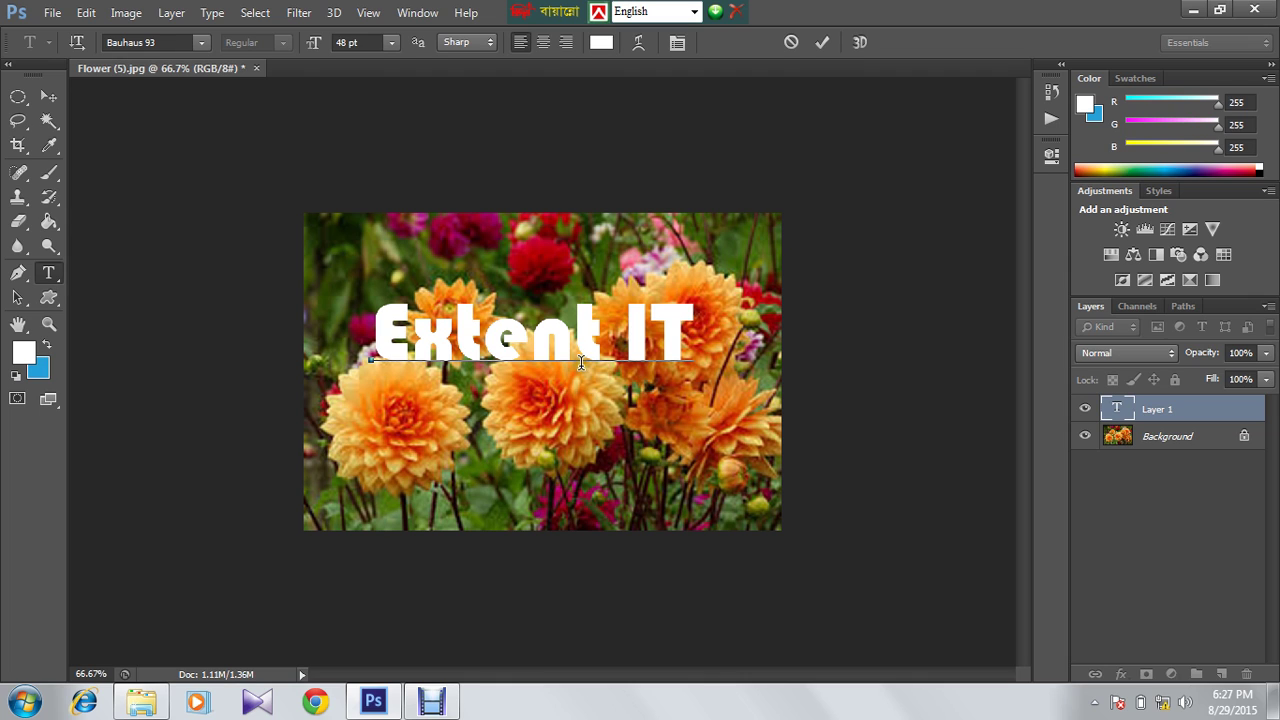
drag(574, 403, 578, 380)
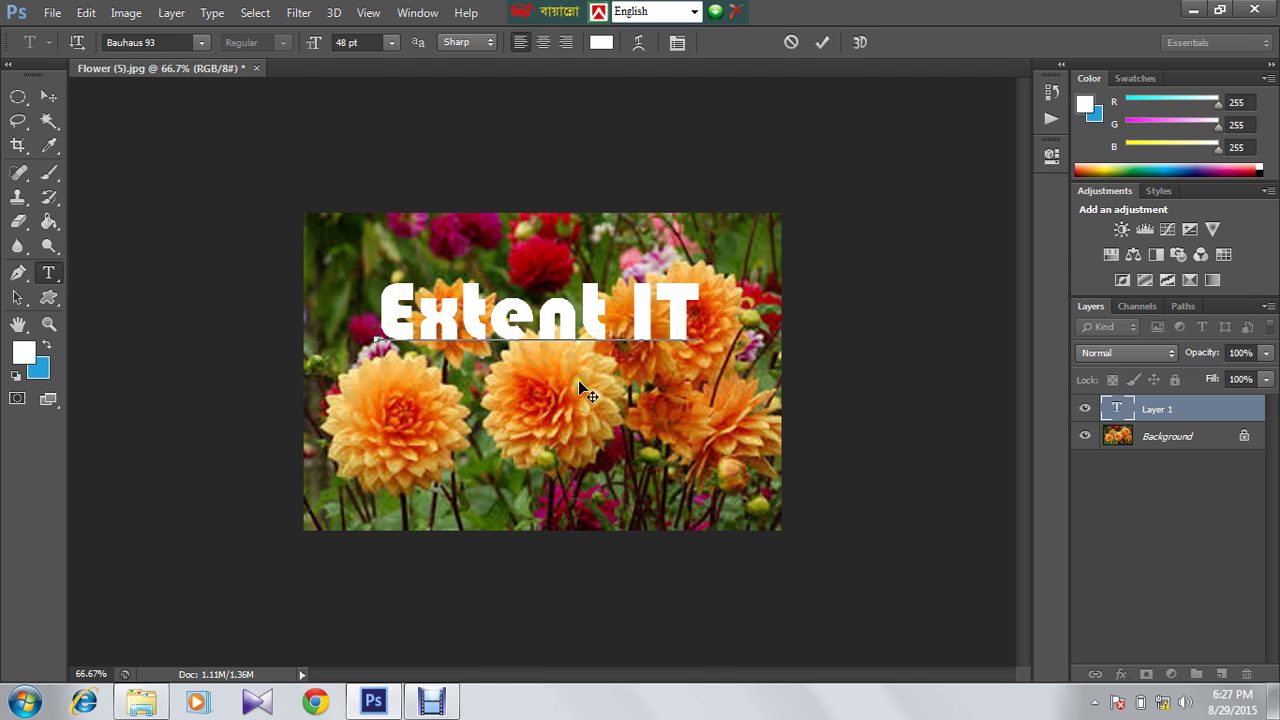
click(48, 96)
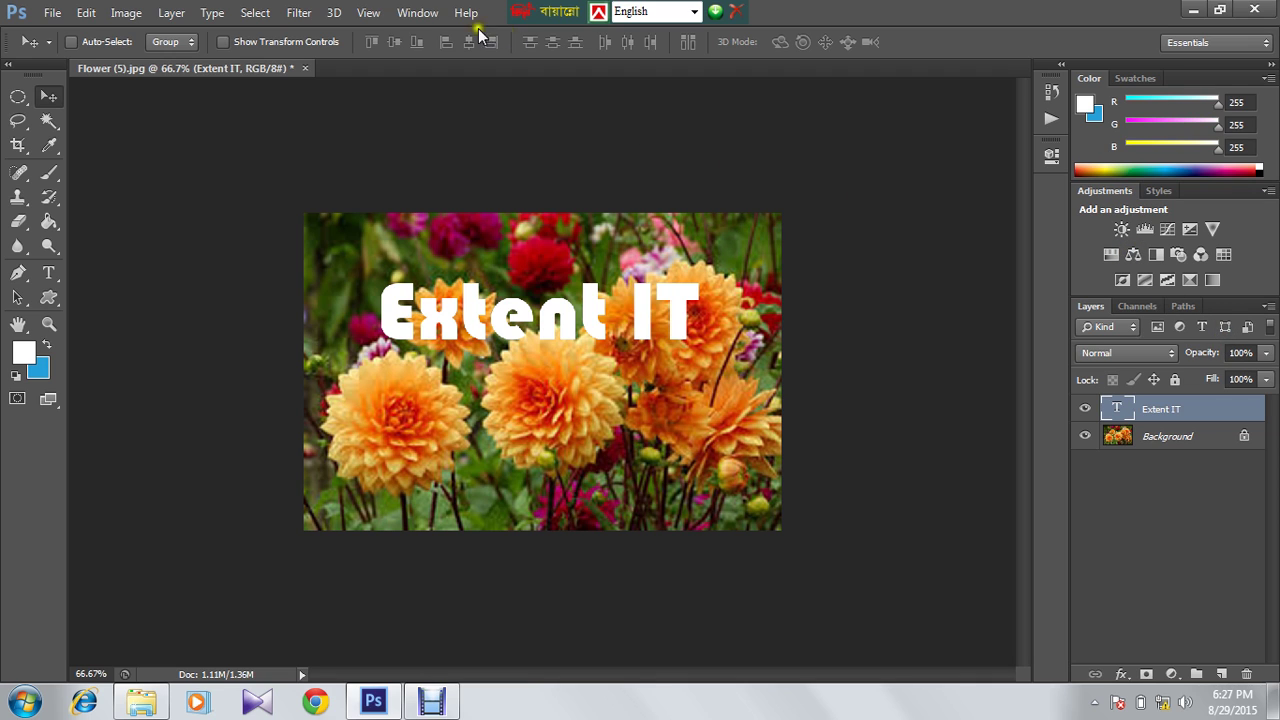
- Show the list of recorded actions and expand the Text Effects set below the Default Actions
click(414, 15)
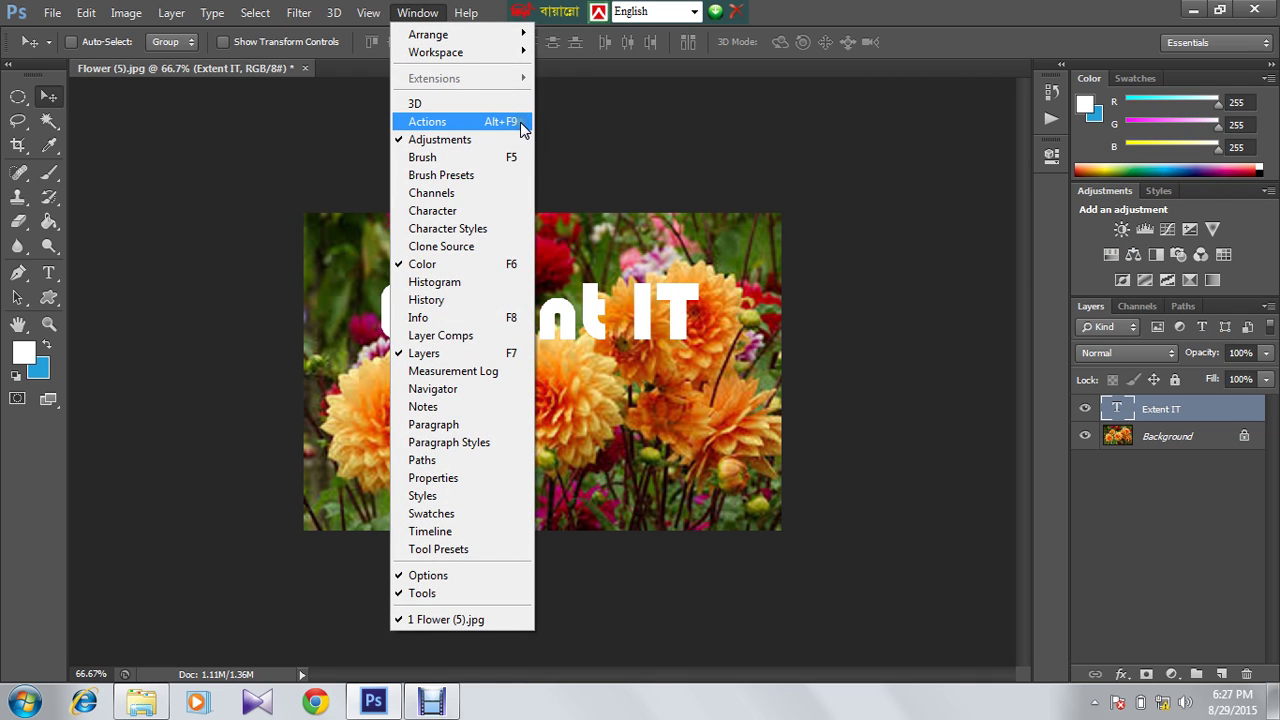
click(447, 122)
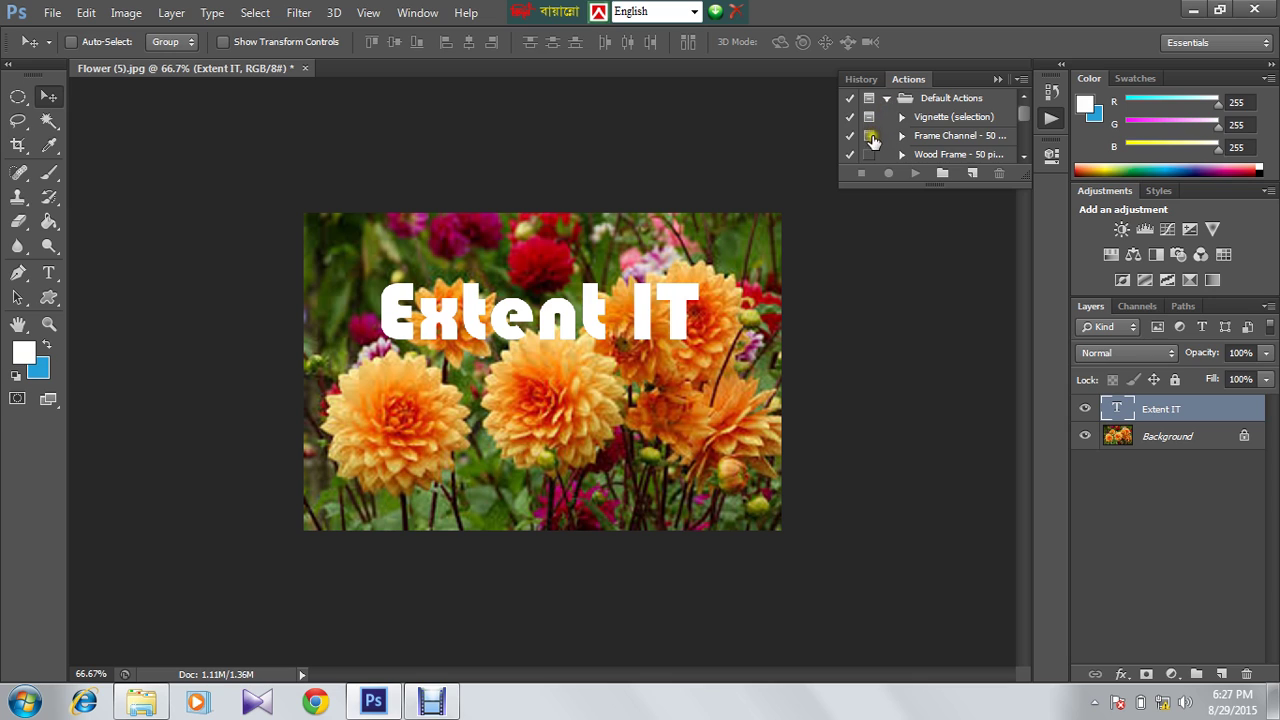
click(1021, 155)
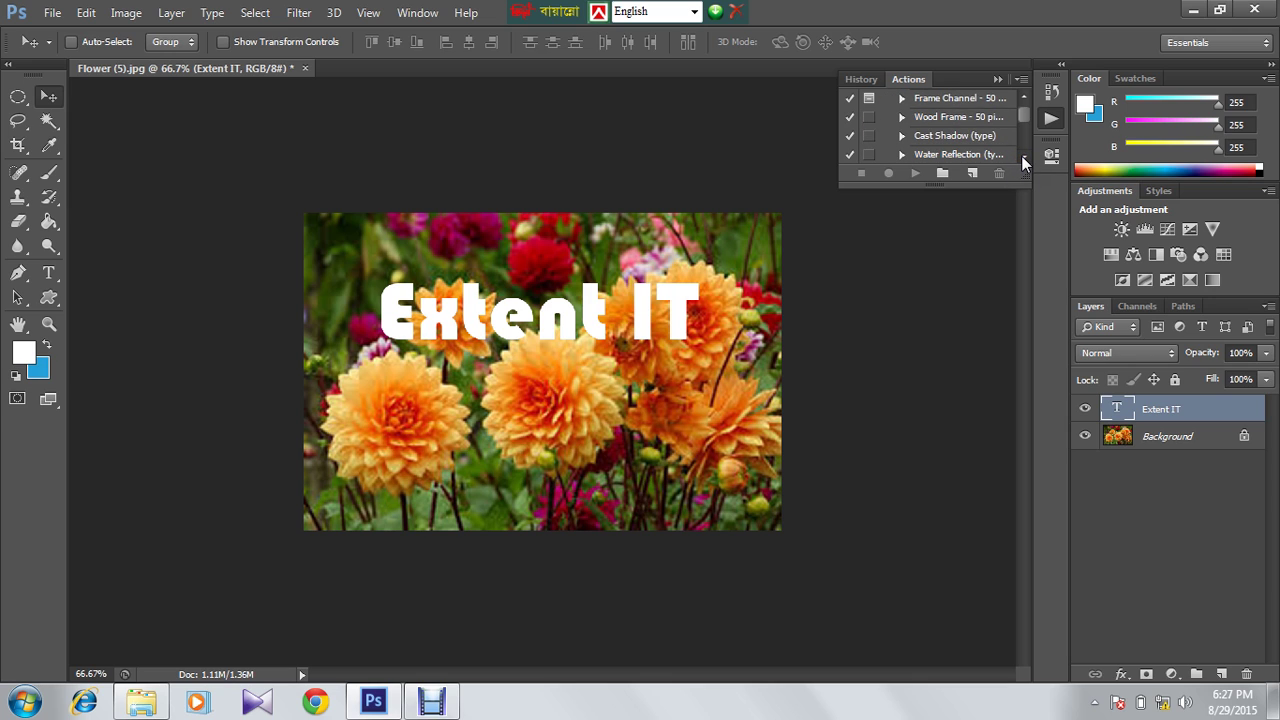
click(1021, 155)
click(1021, 155)
click(1021, 155)
click(1021, 155)
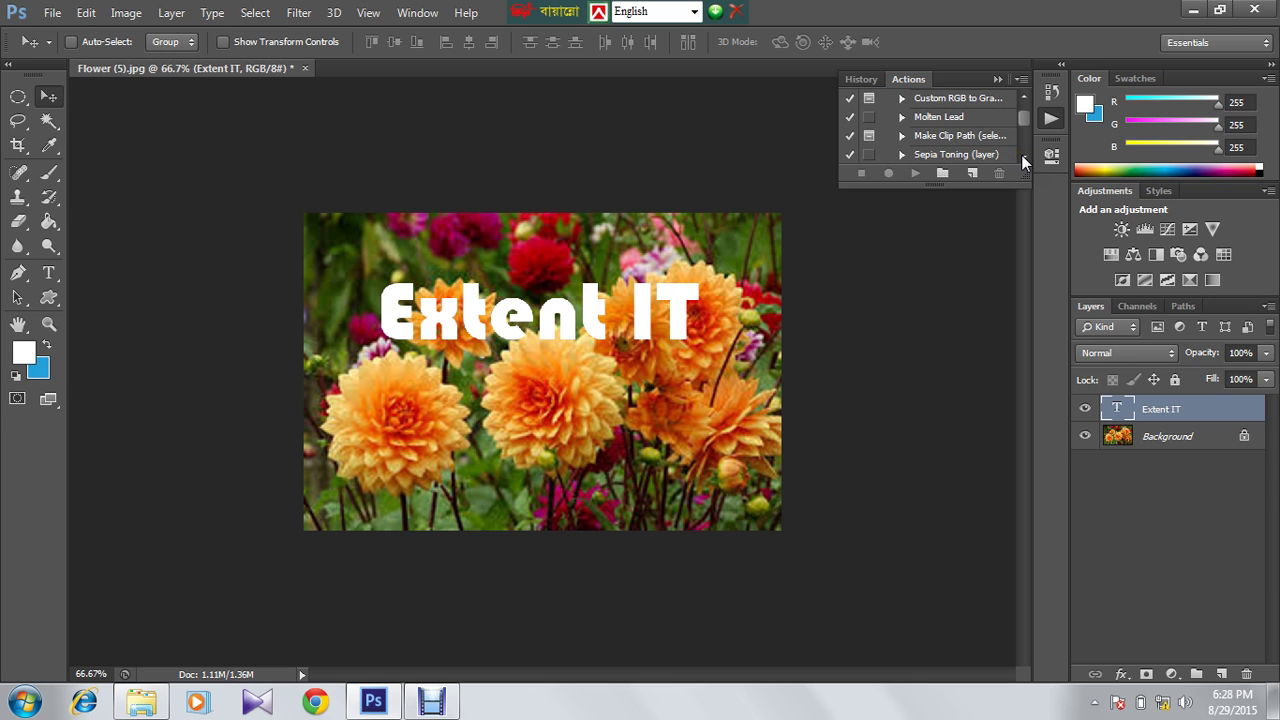
click(1021, 155)
click(1021, 155)
click(1021, 155)
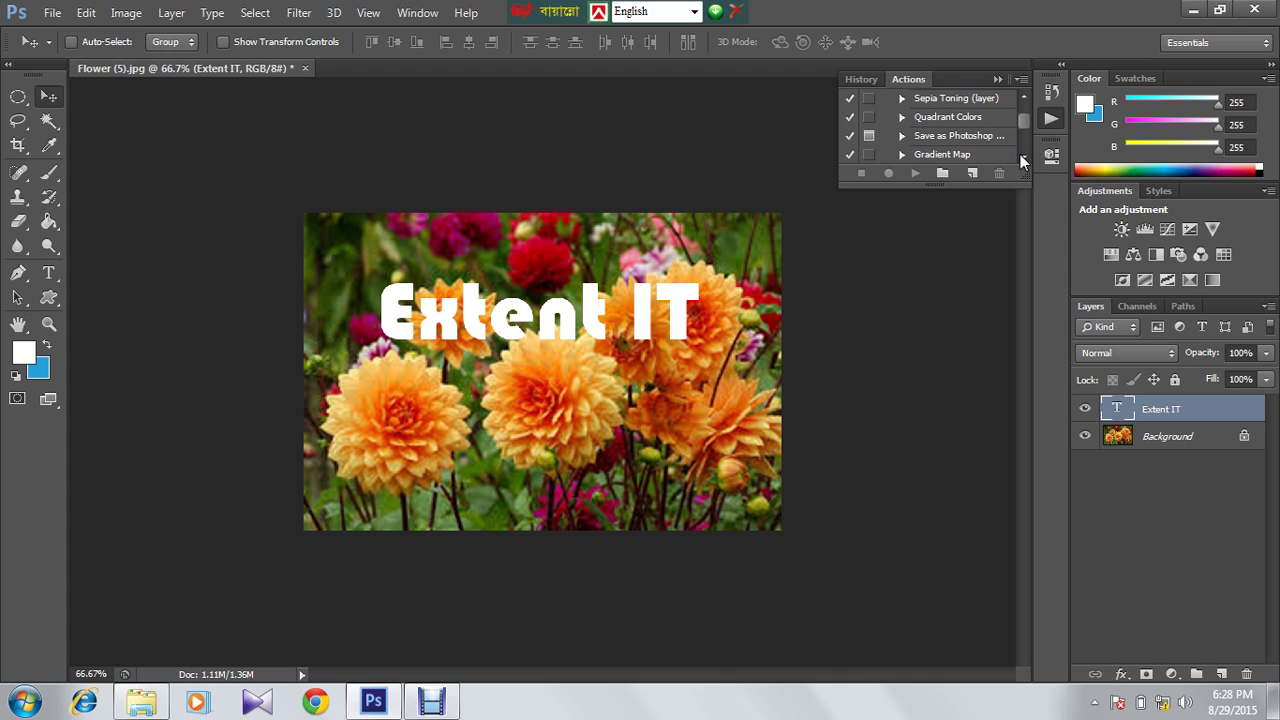
click(1021, 155)
click(1021, 155)
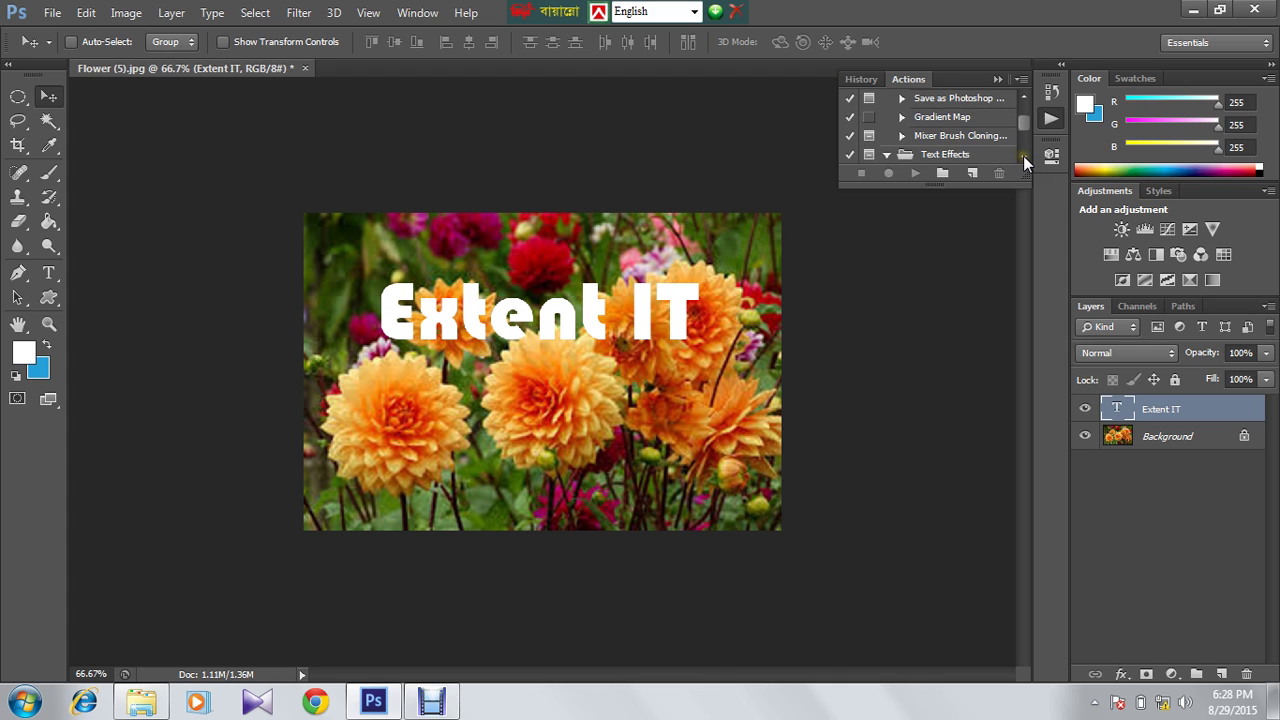
click(1021, 155)
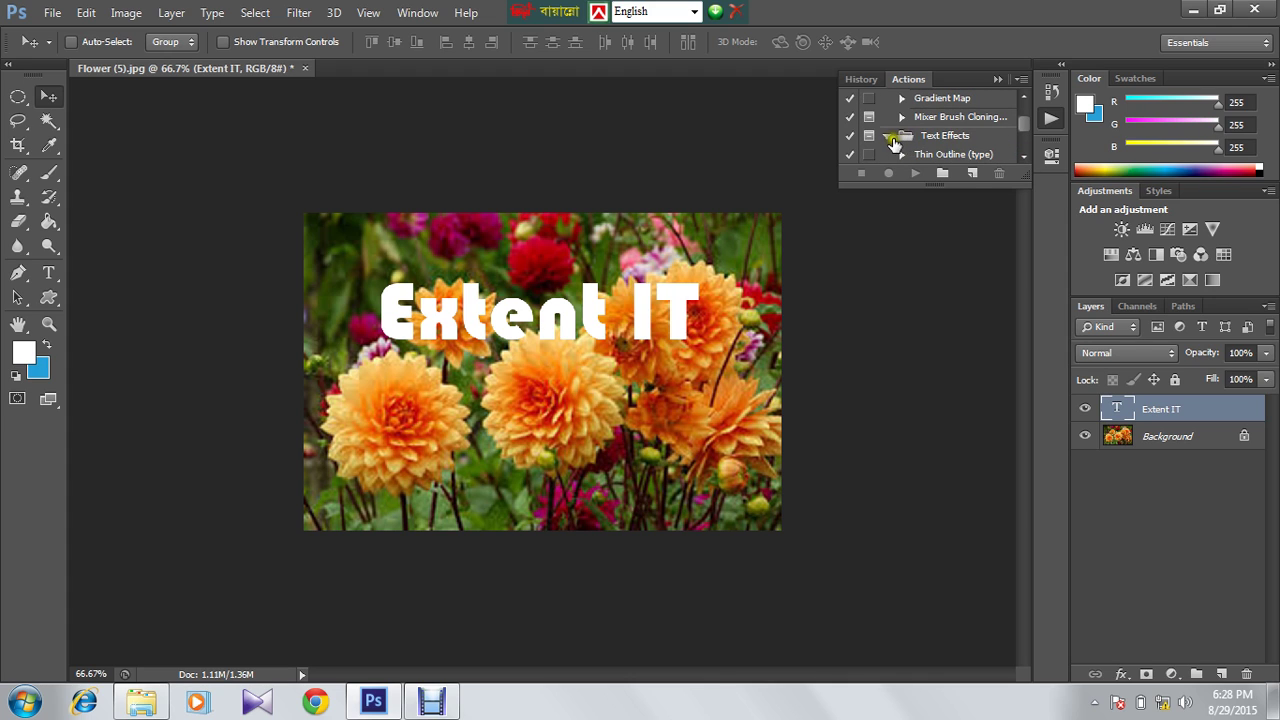
click(886, 137)
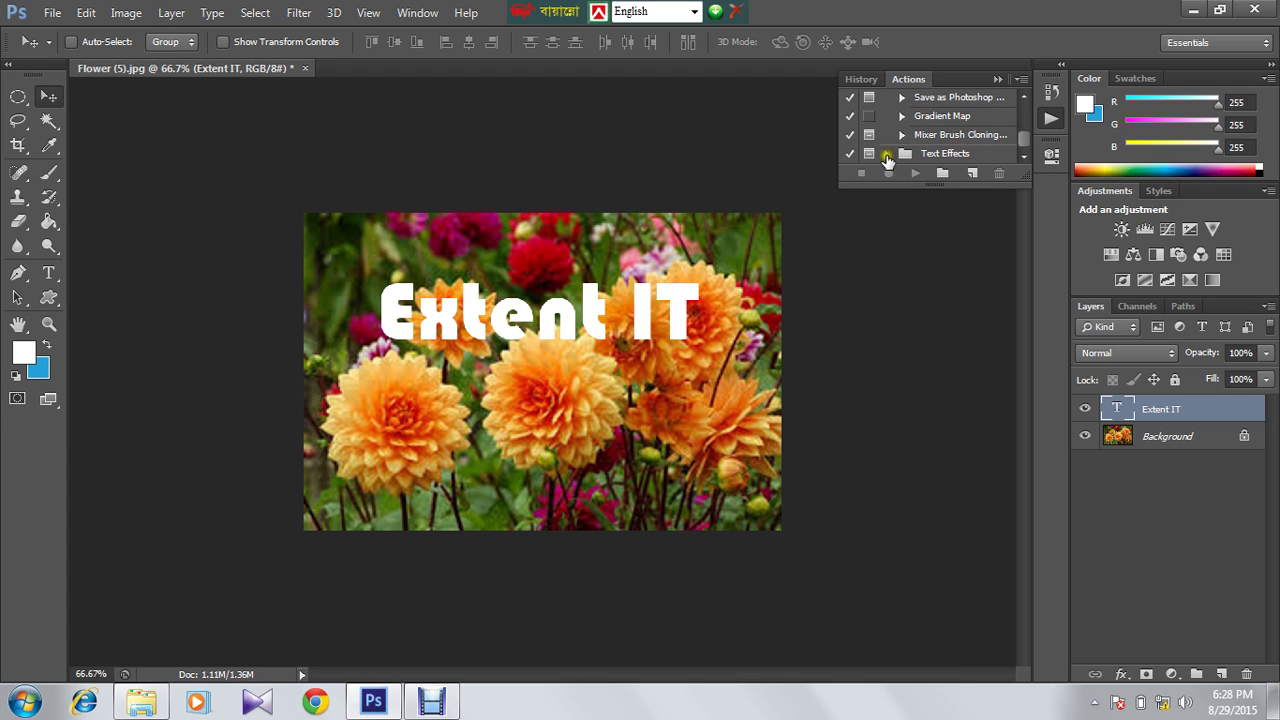
click(885, 155)
- Examine the outline actions in the Text Effects set and the preset action sets available for loading
click(1023, 157)
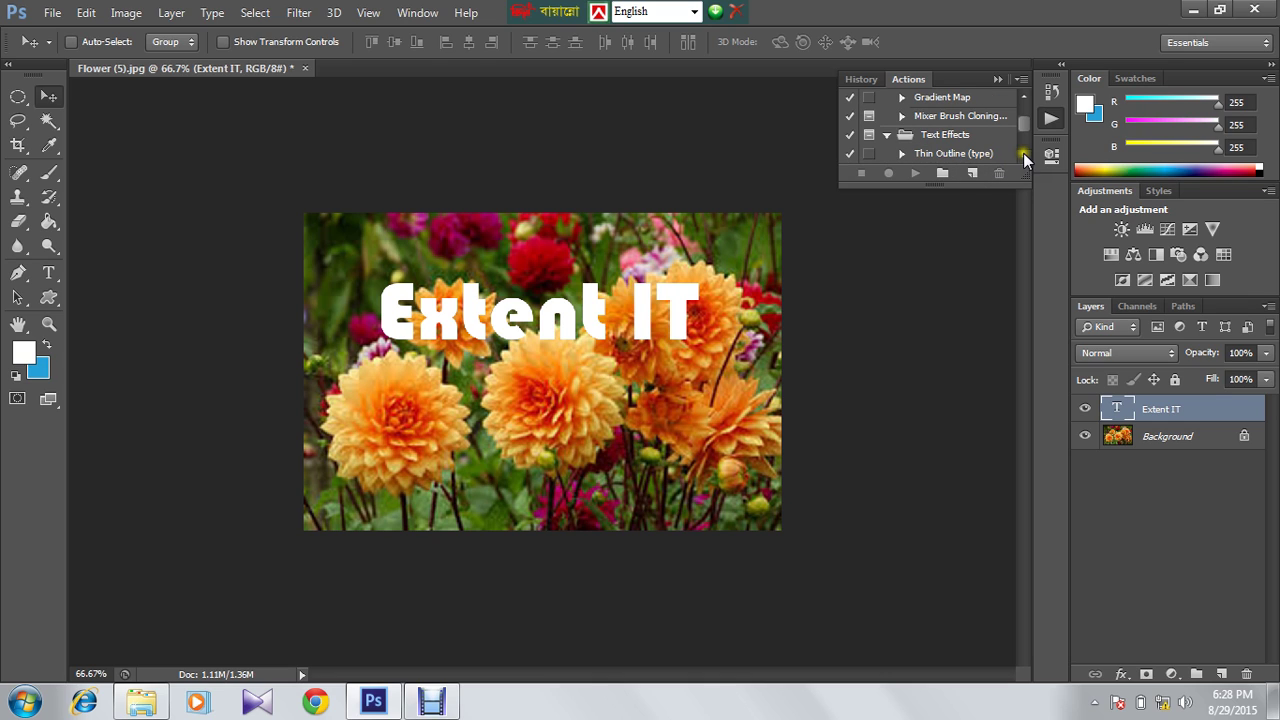
click(1023, 157)
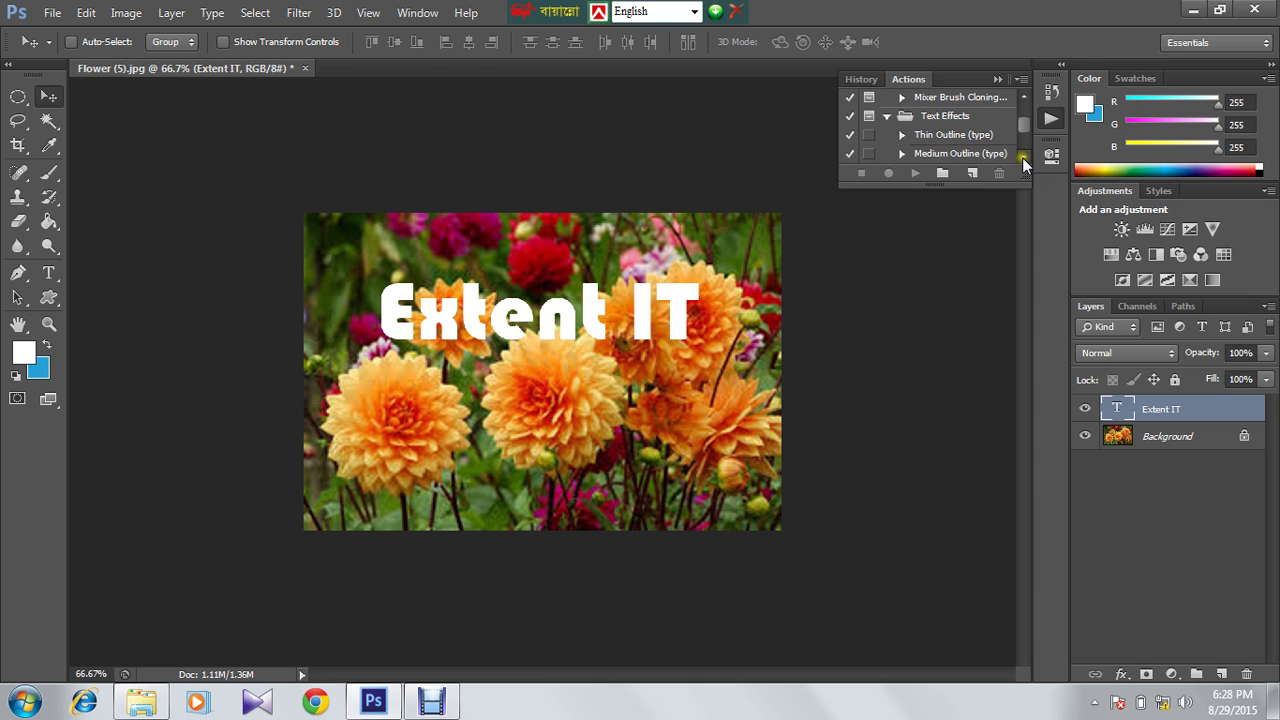
click(1023, 157)
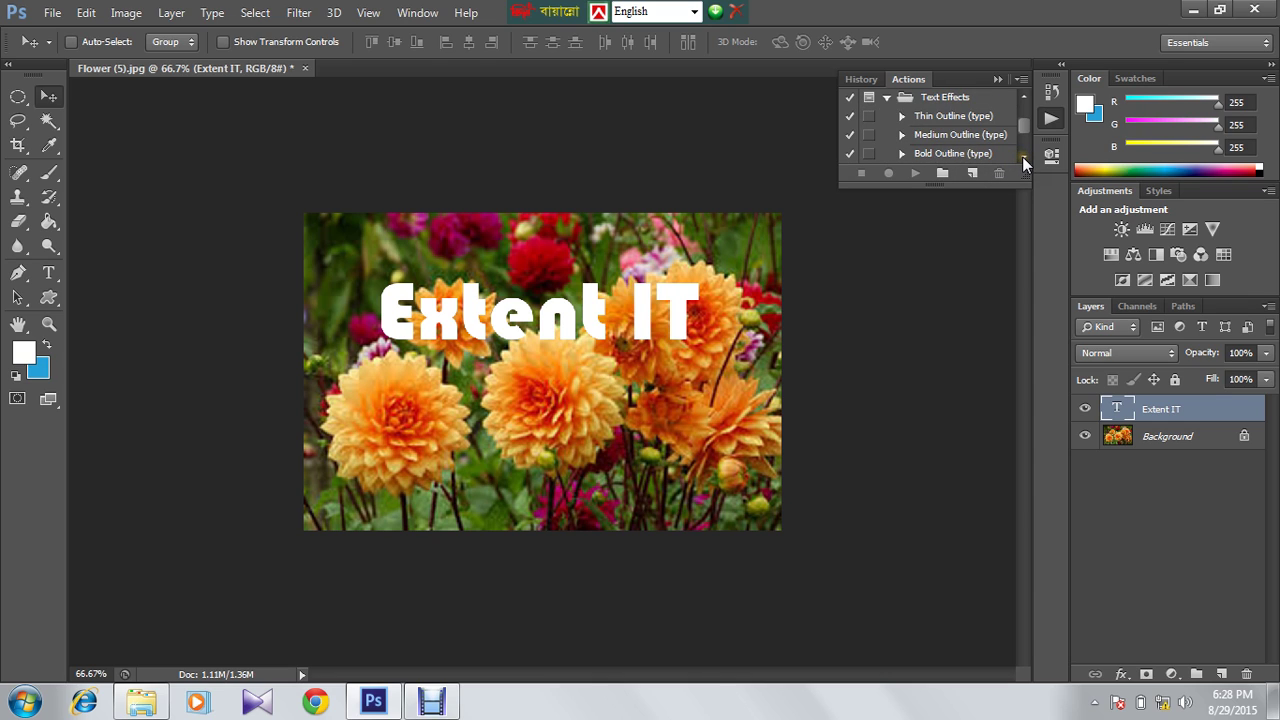
click(892, 136)
click(1021, 80)
click(1021, 80)
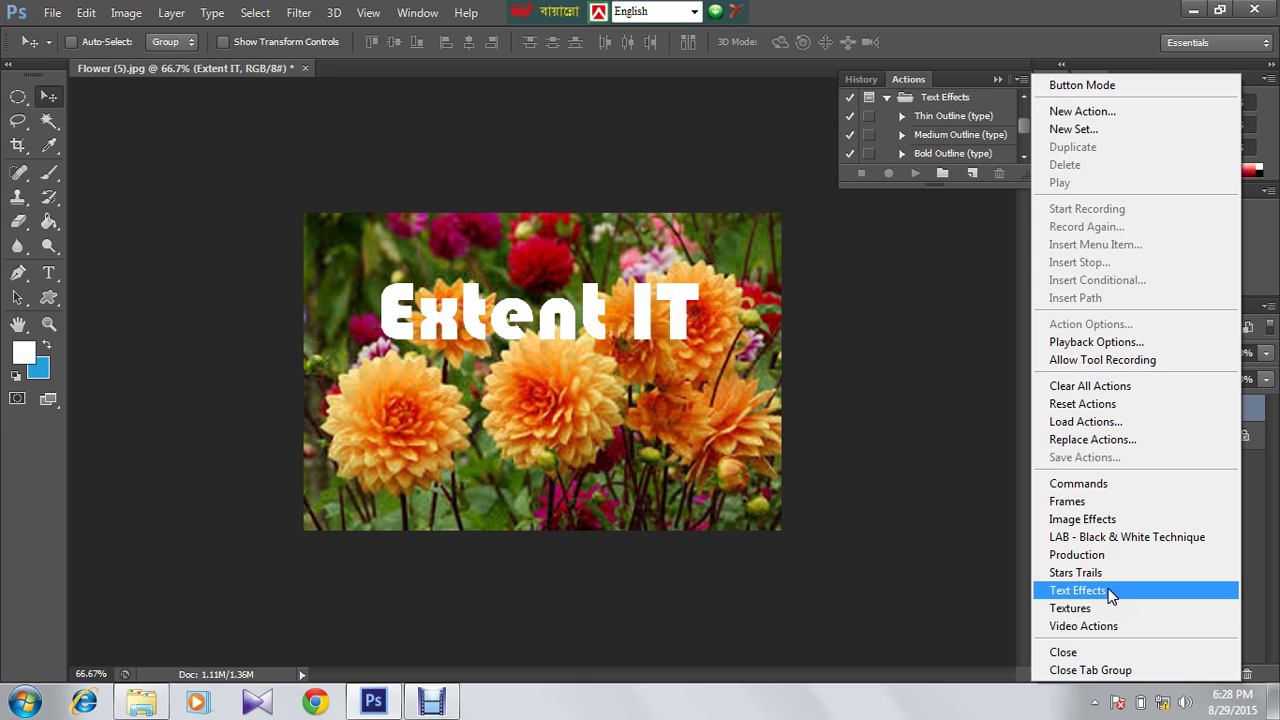
click(937, 163)
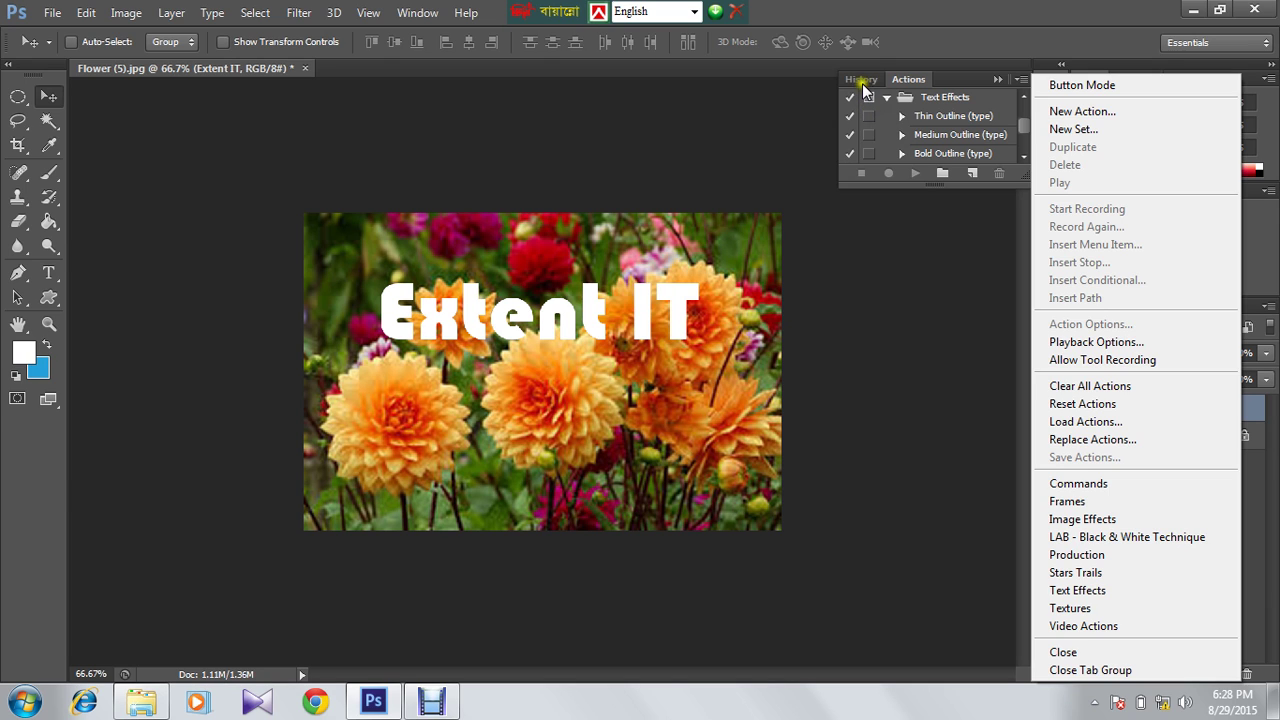
click(964, 42)
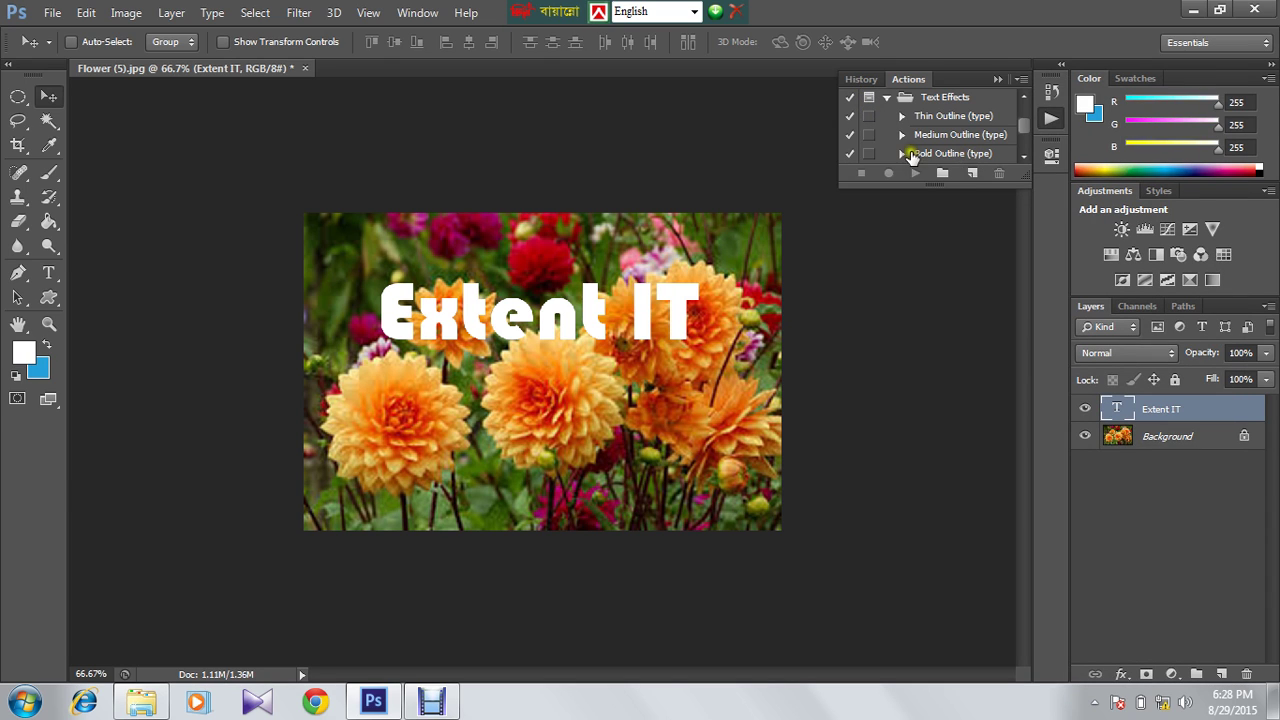
- Play the Clear Emboss (type) action on the Extent IT layer and move the embossed text slightly up across the top flowers
click(1024, 156)
click(1025, 156)
click(1025, 156)
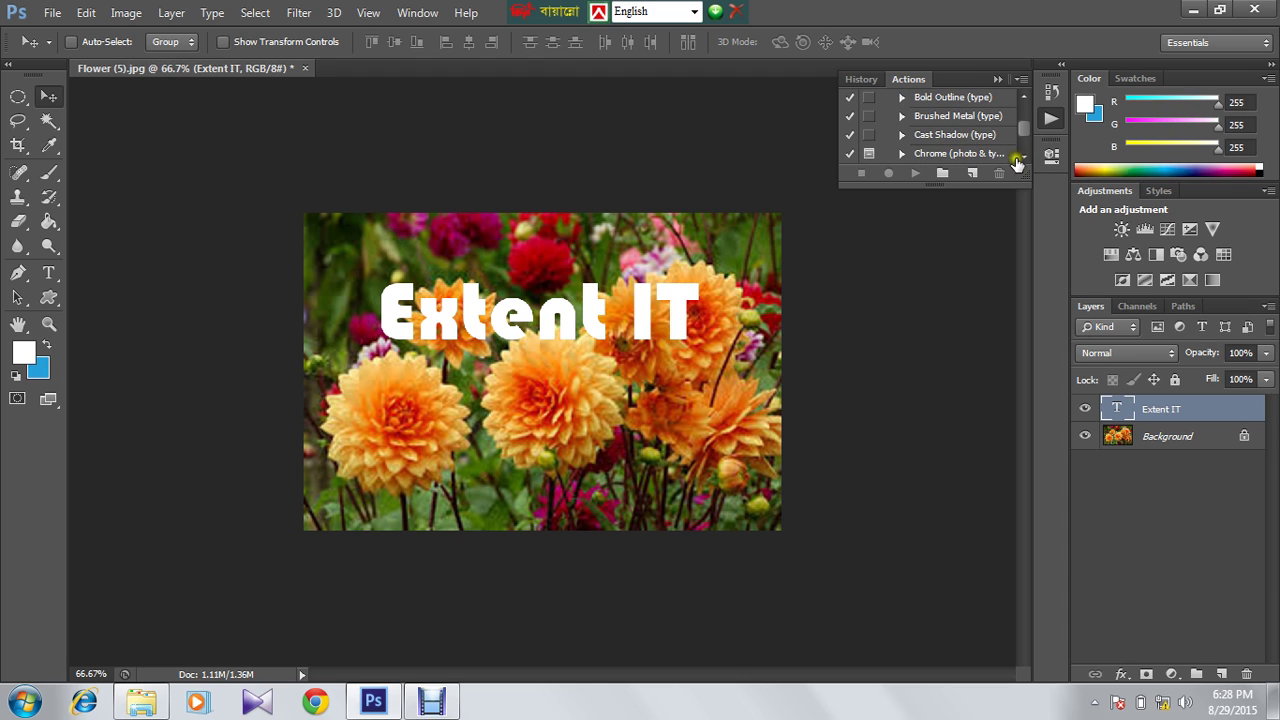
click(1024, 156)
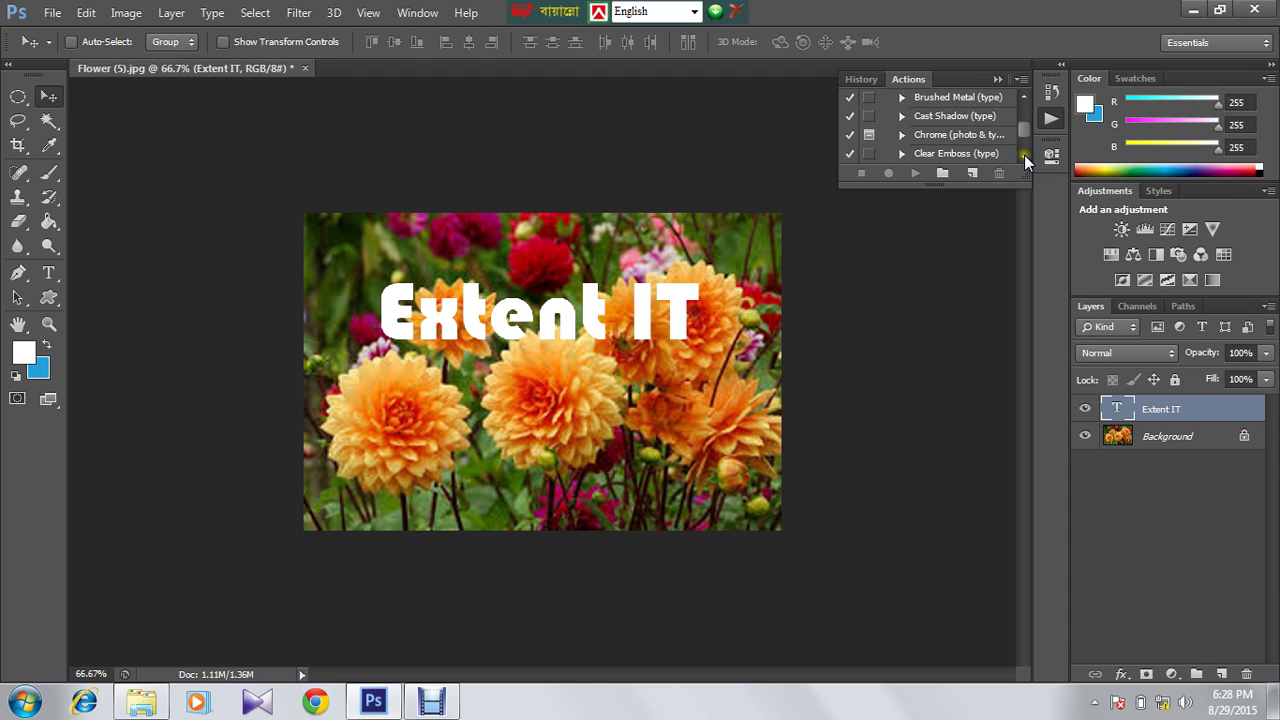
click(924, 157)
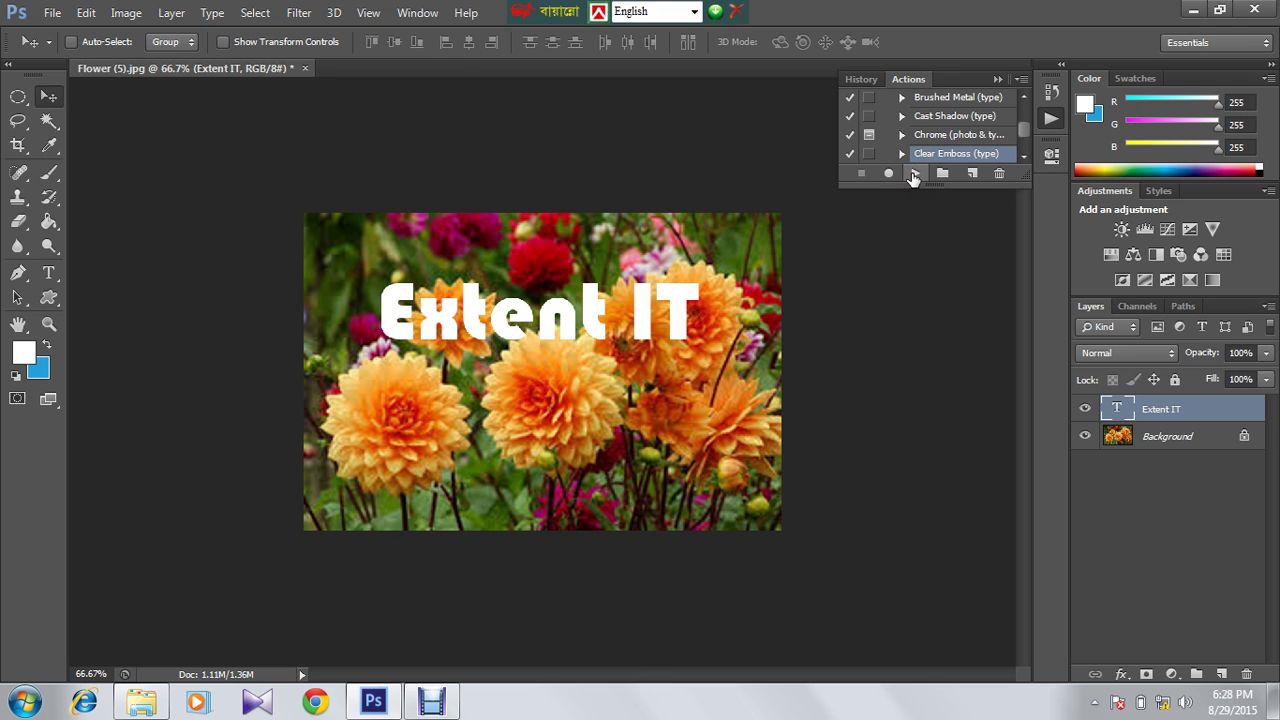
click(913, 174)
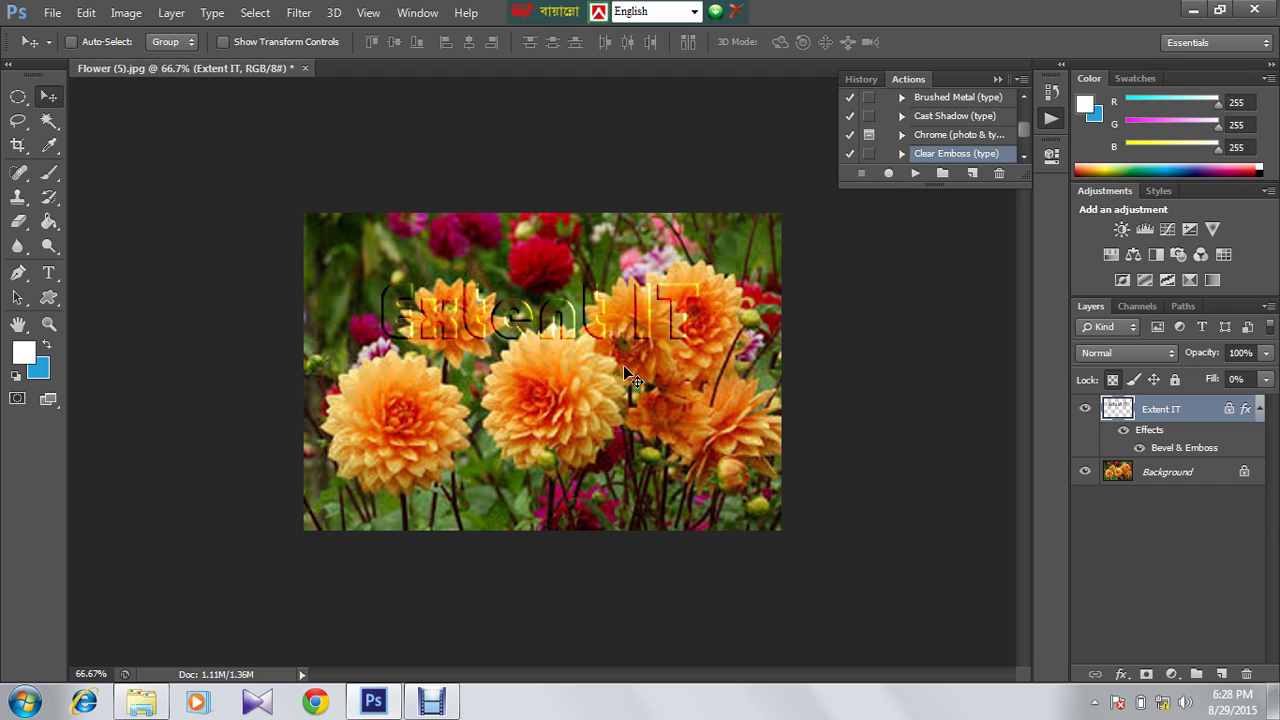
drag(627, 369, 531, 310)
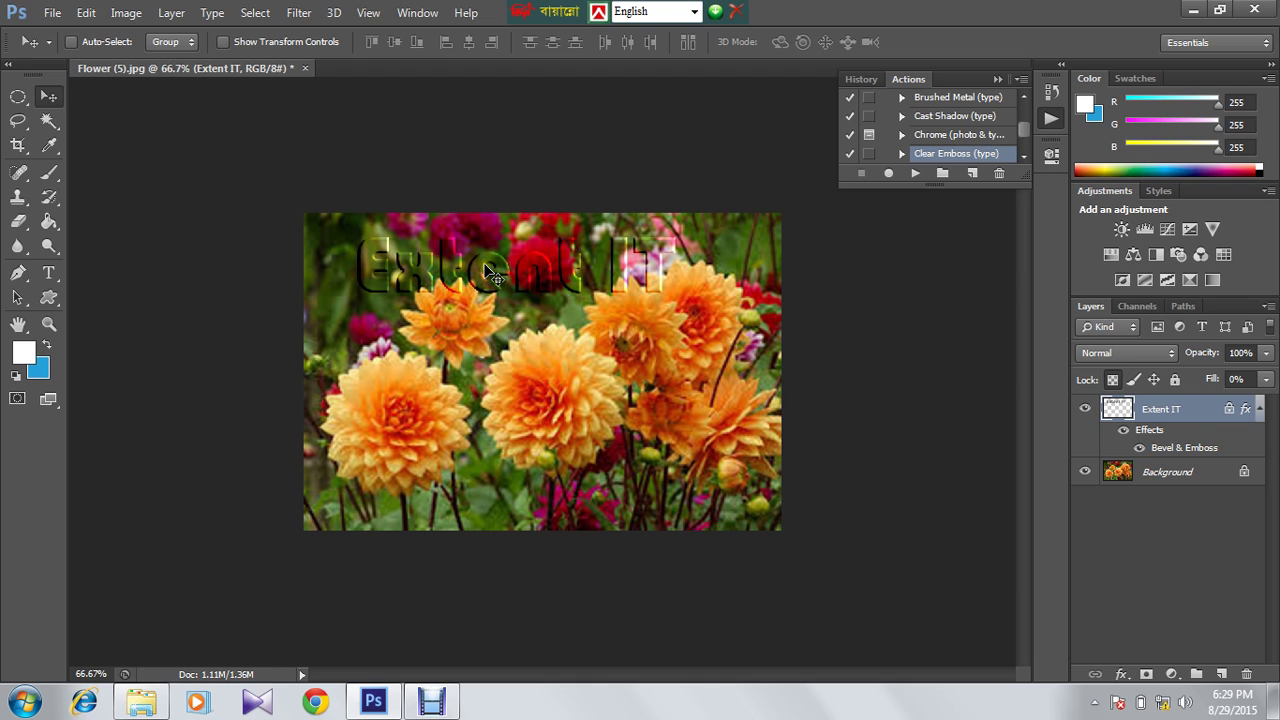
drag(493, 270, 505, 294)
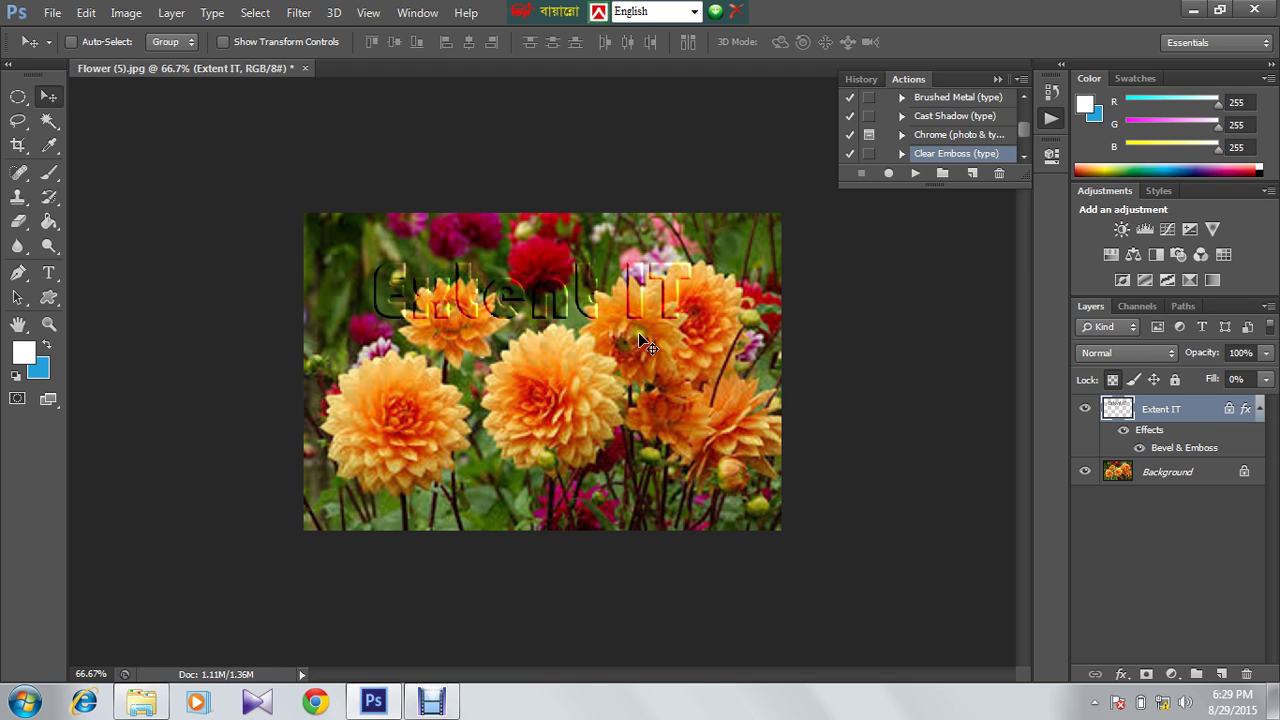
- Delete the embossed Extent IT layer from the flower image
right_click(1184, 412)
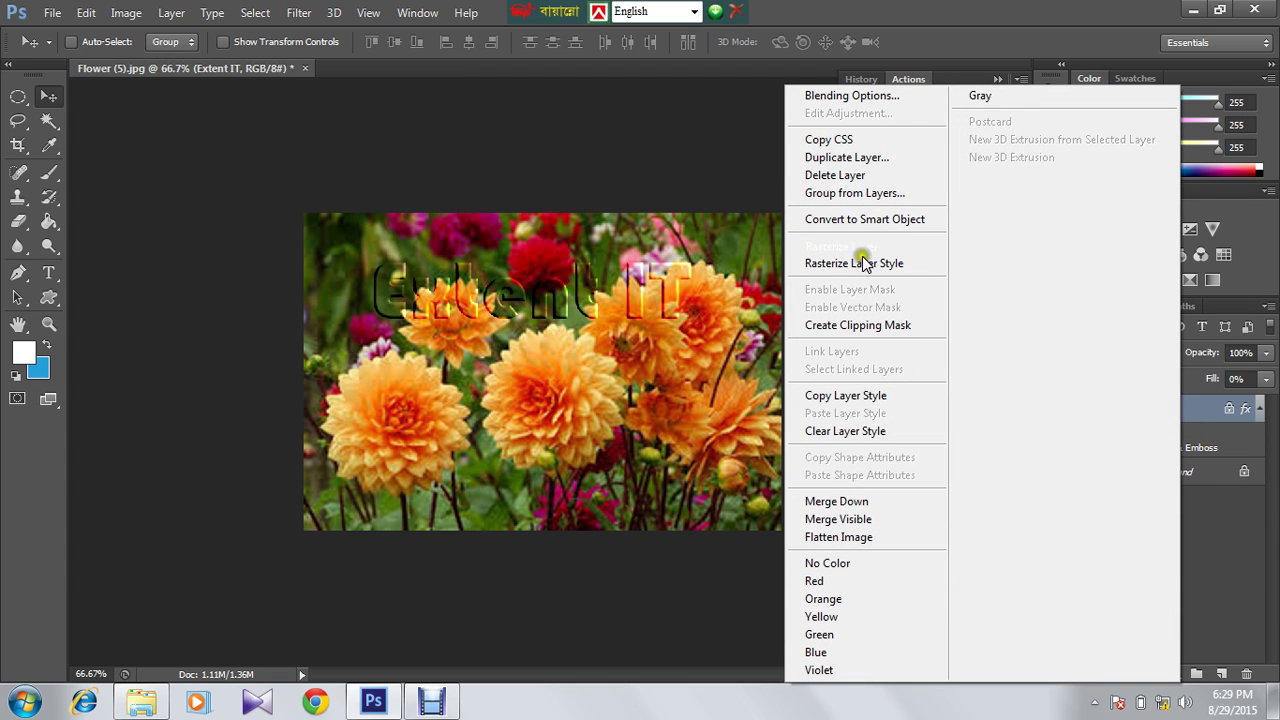
click(851, 177)
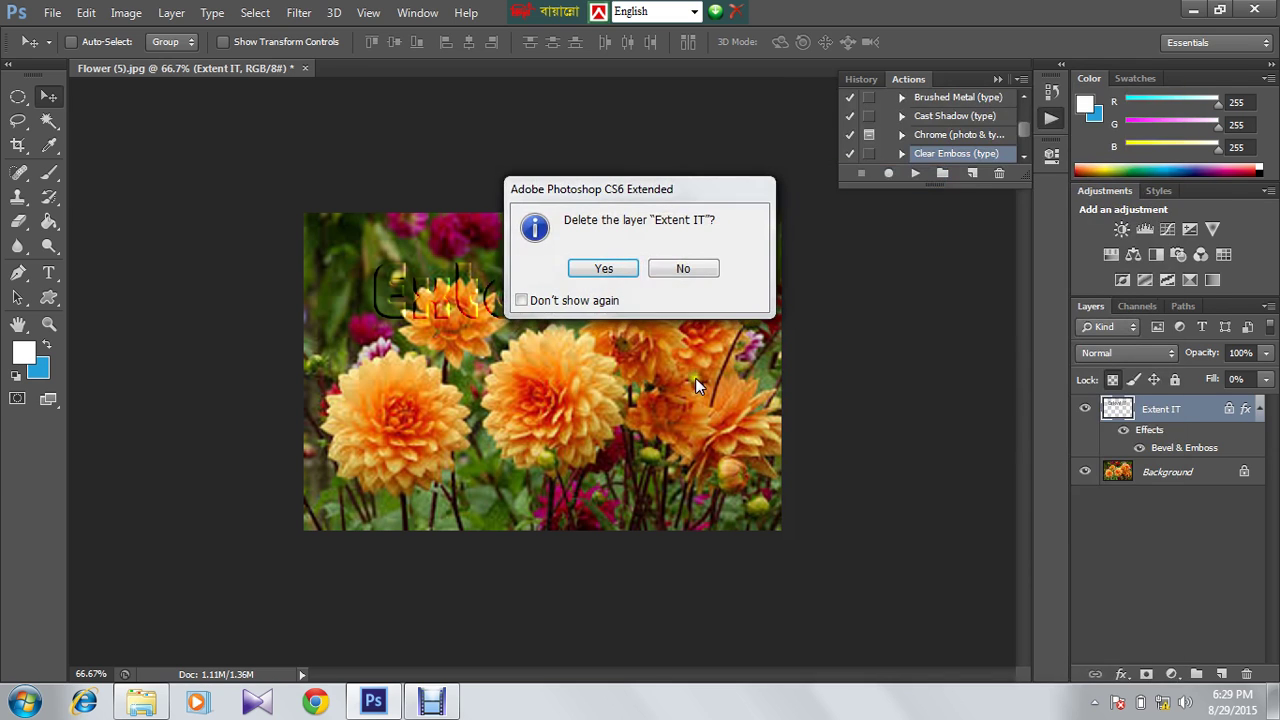
click(606, 266)
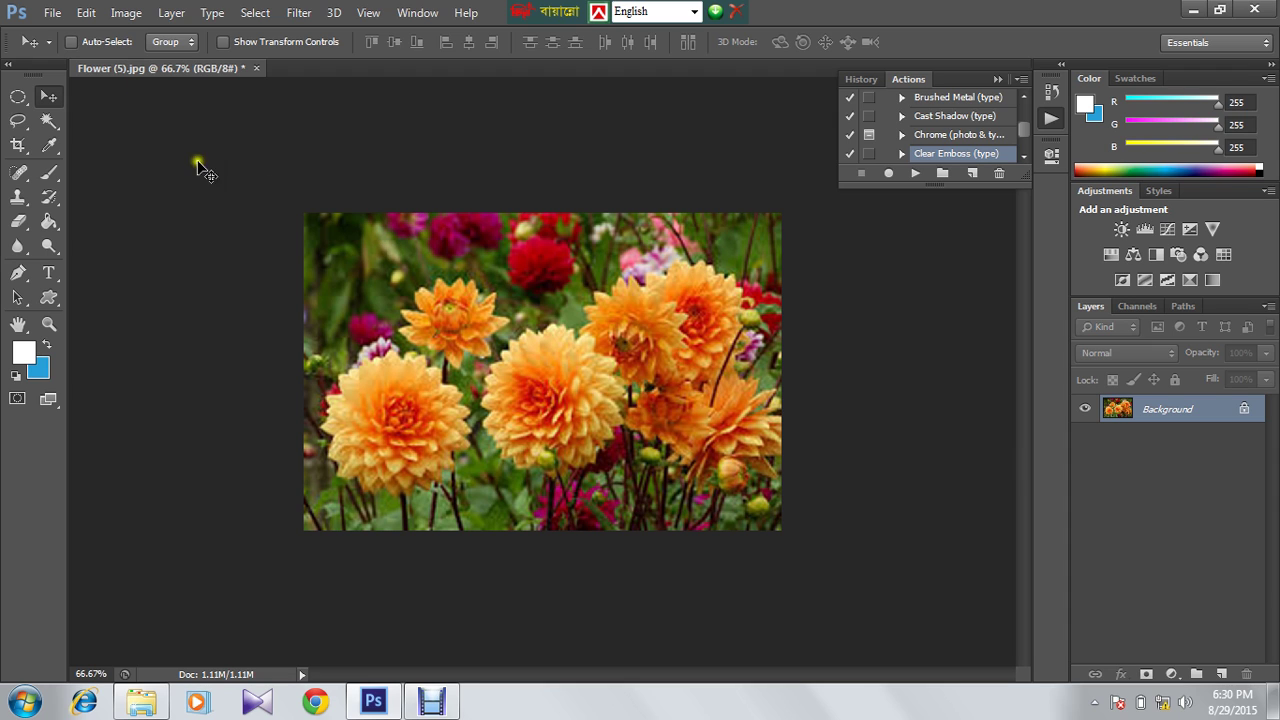
- Open the picture images (2).jpg from the G-pic folder
click(52, 13)
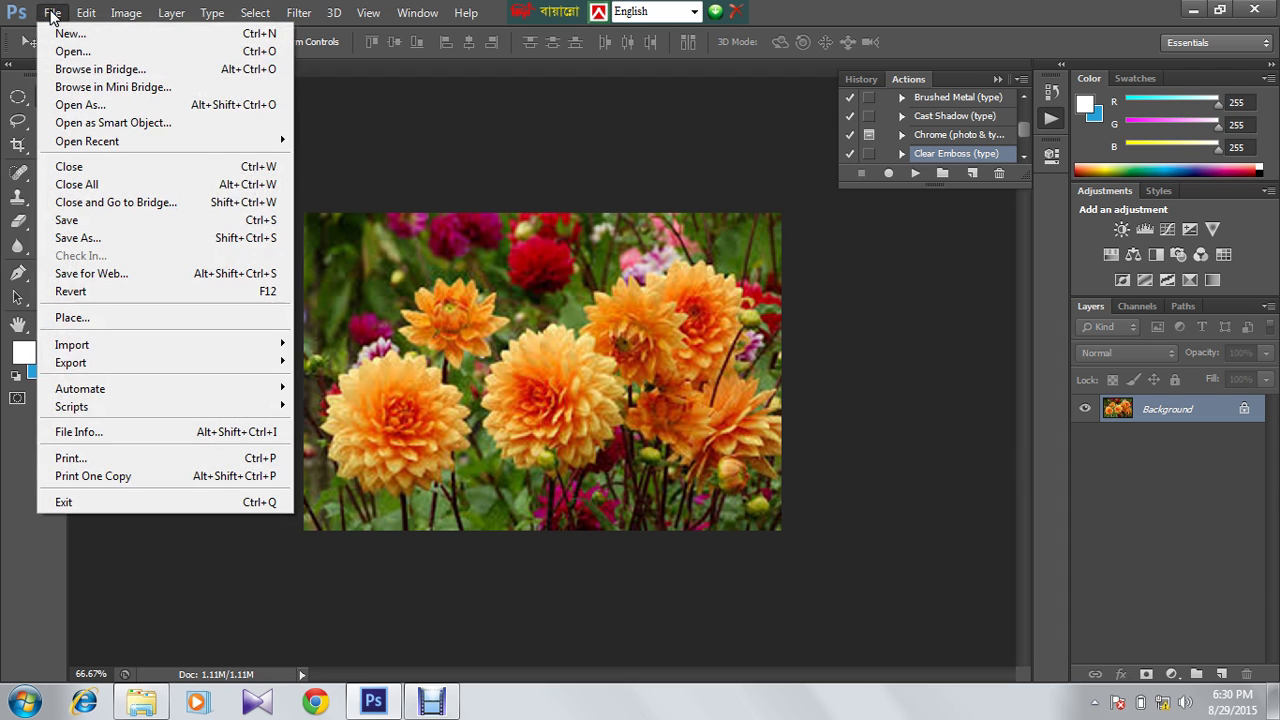
click(70, 51)
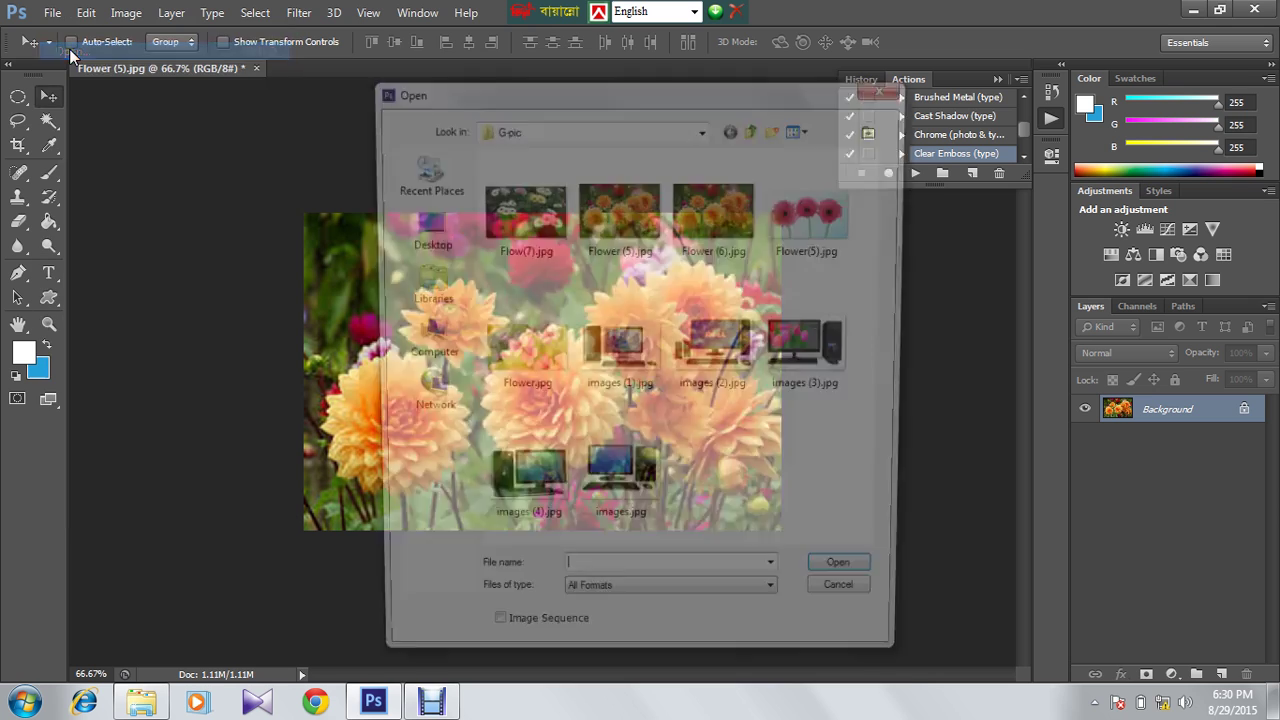
click(716, 348)
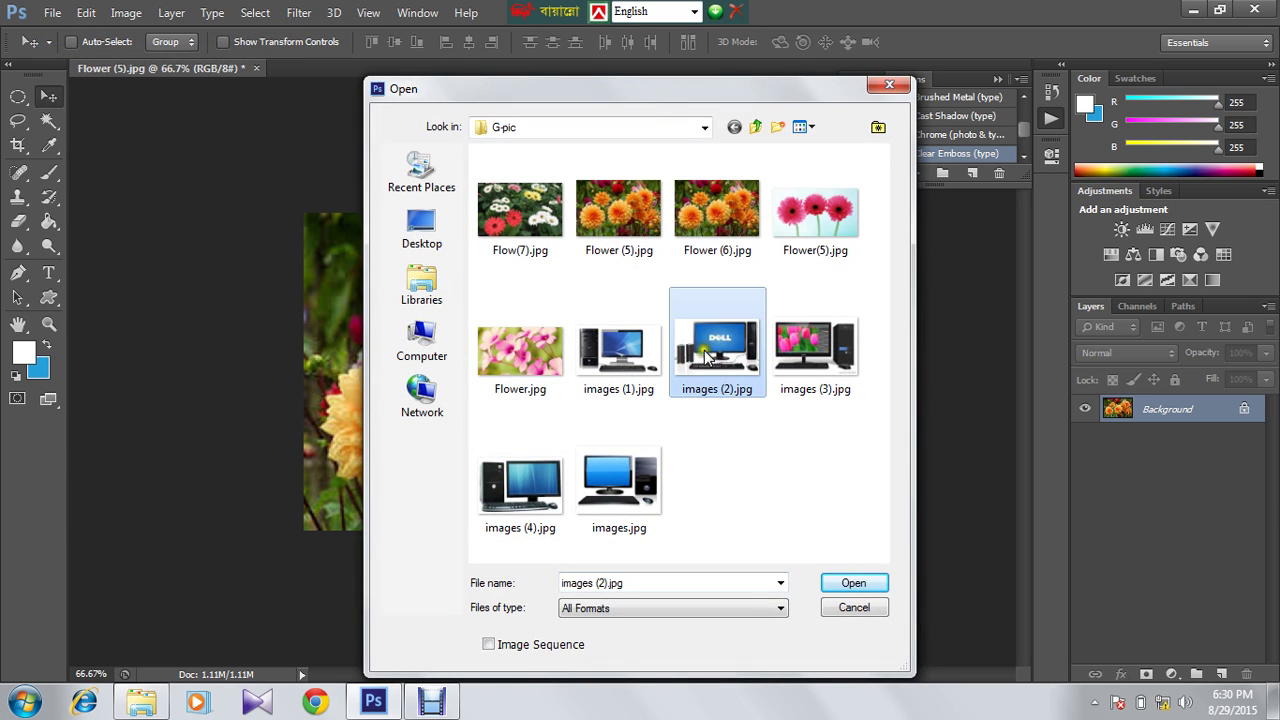
click(846, 581)
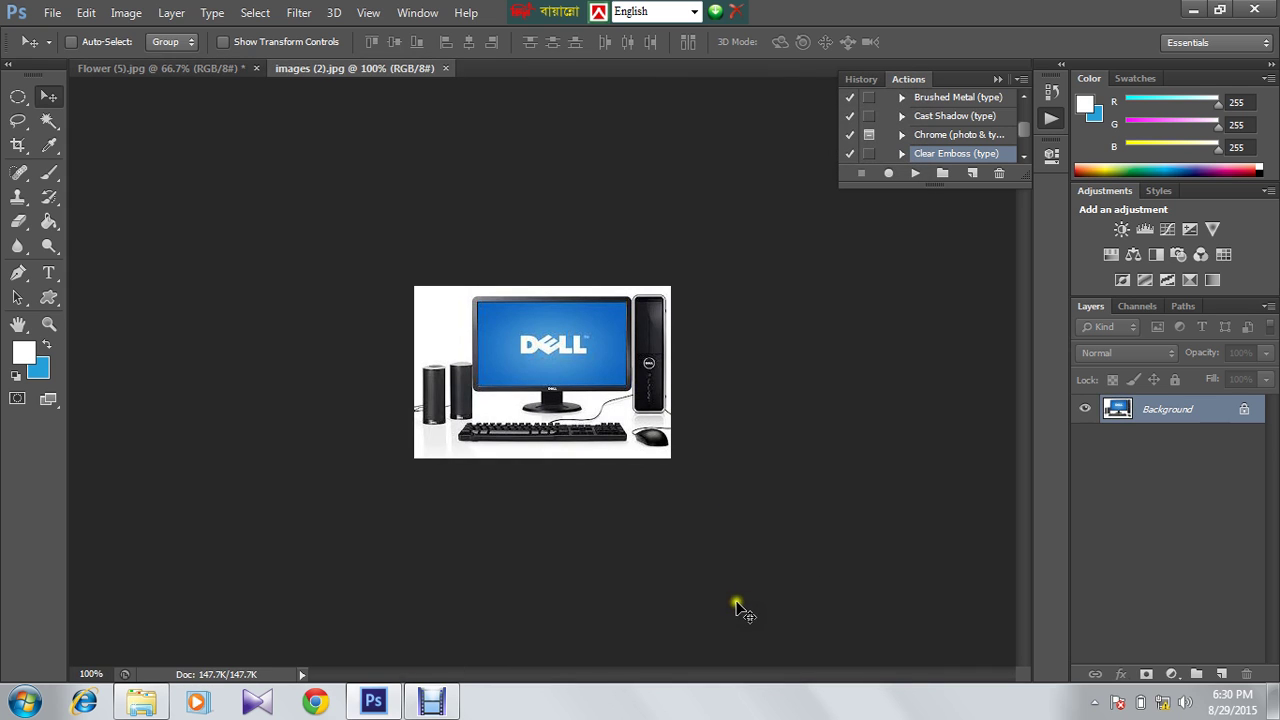
- Set the resolution of images (2).jpg to 200 pixels/inch, with proportions constrained and resampling on
click(126, 12)
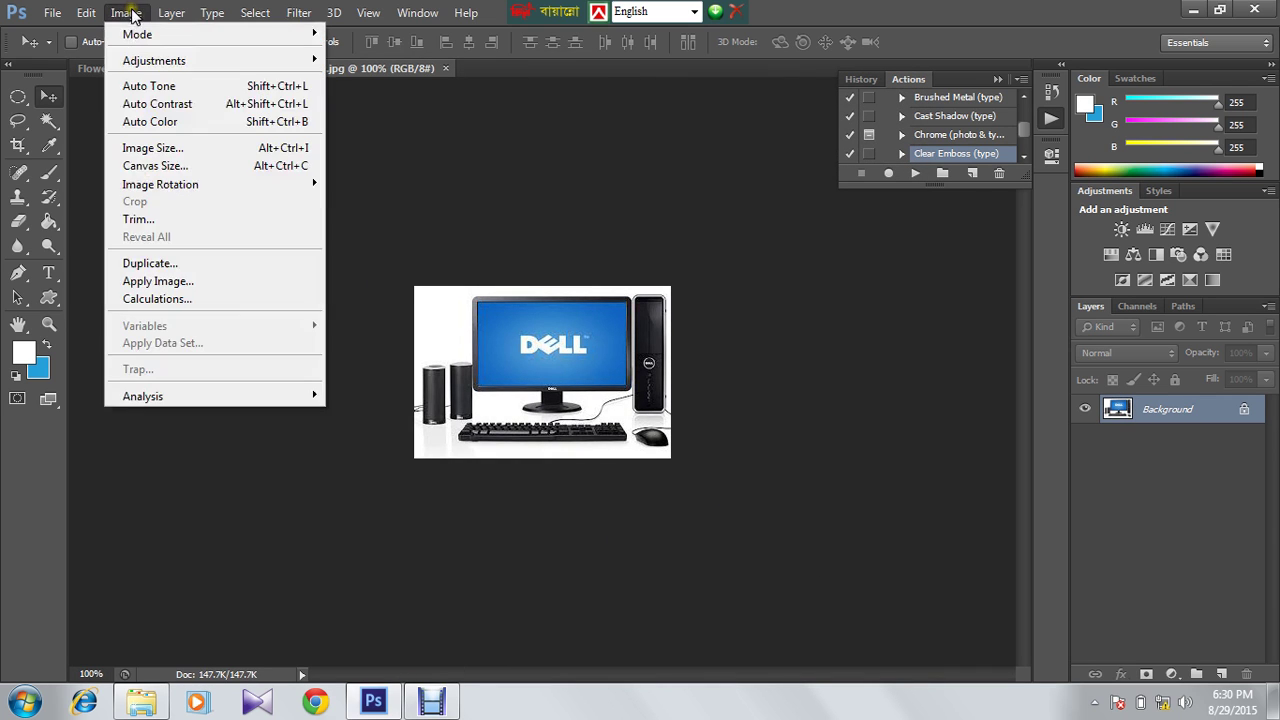
click(165, 150)
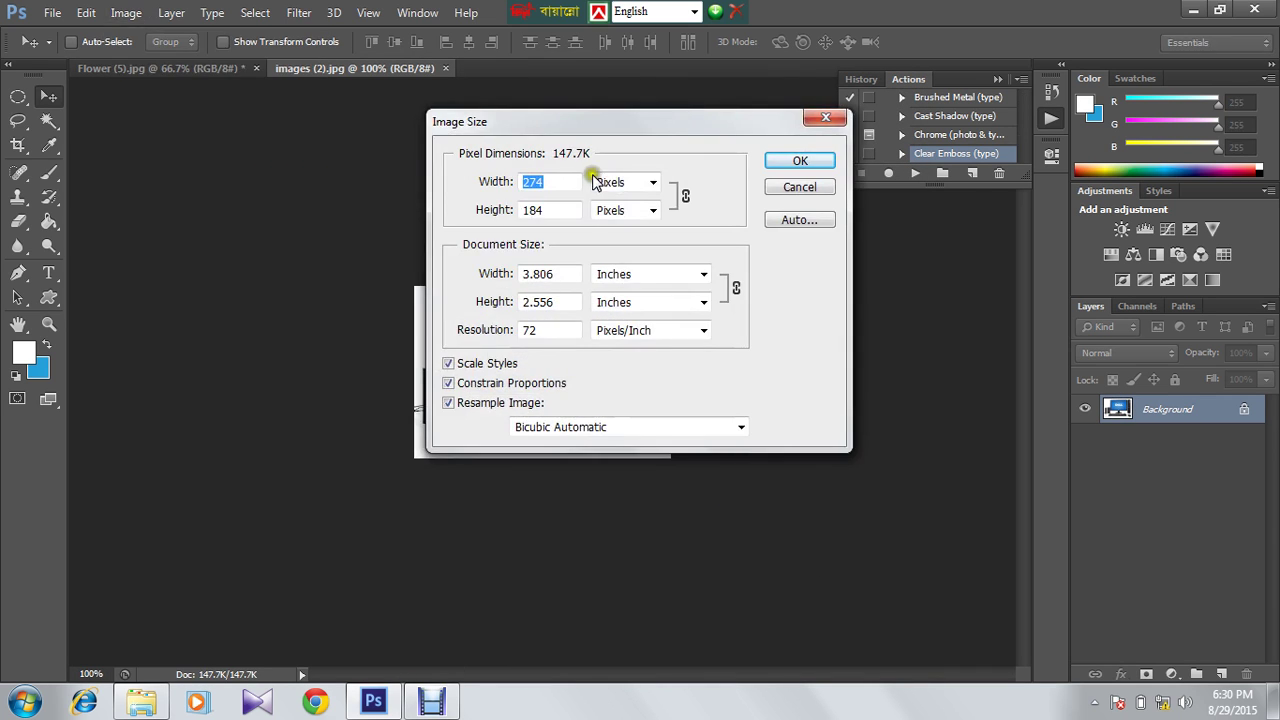
double_click(551, 330)
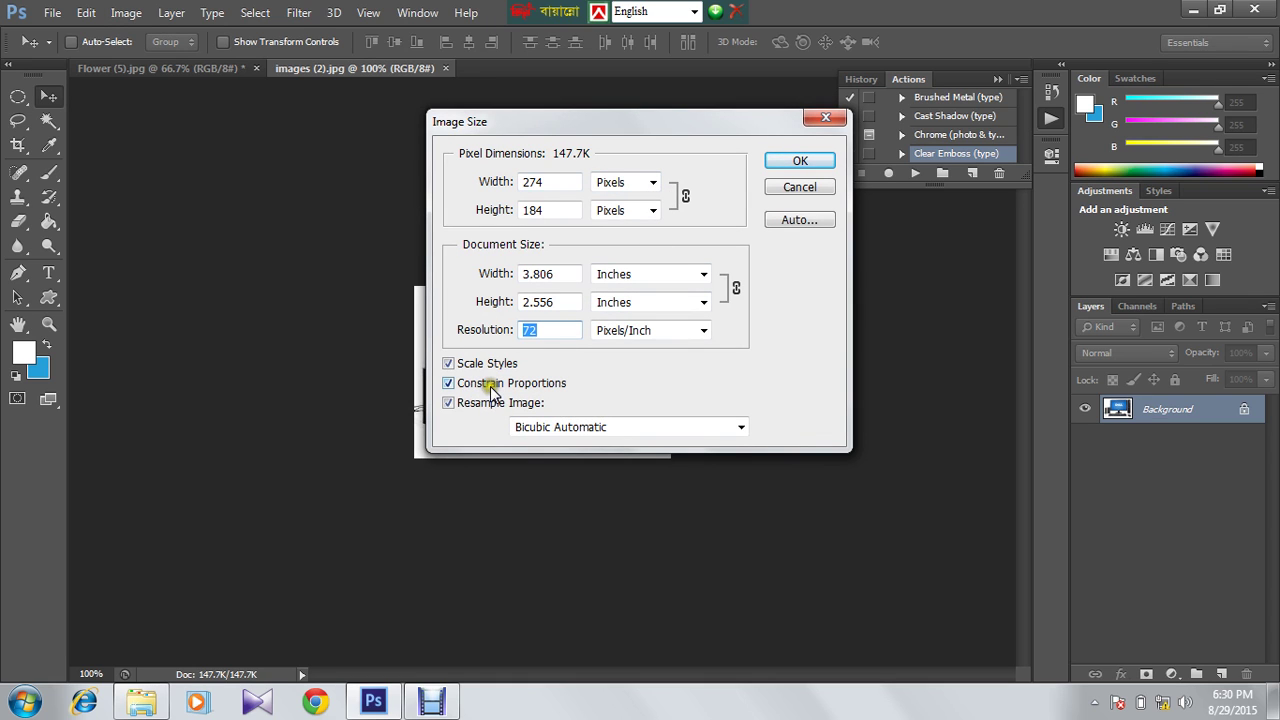
text(200)
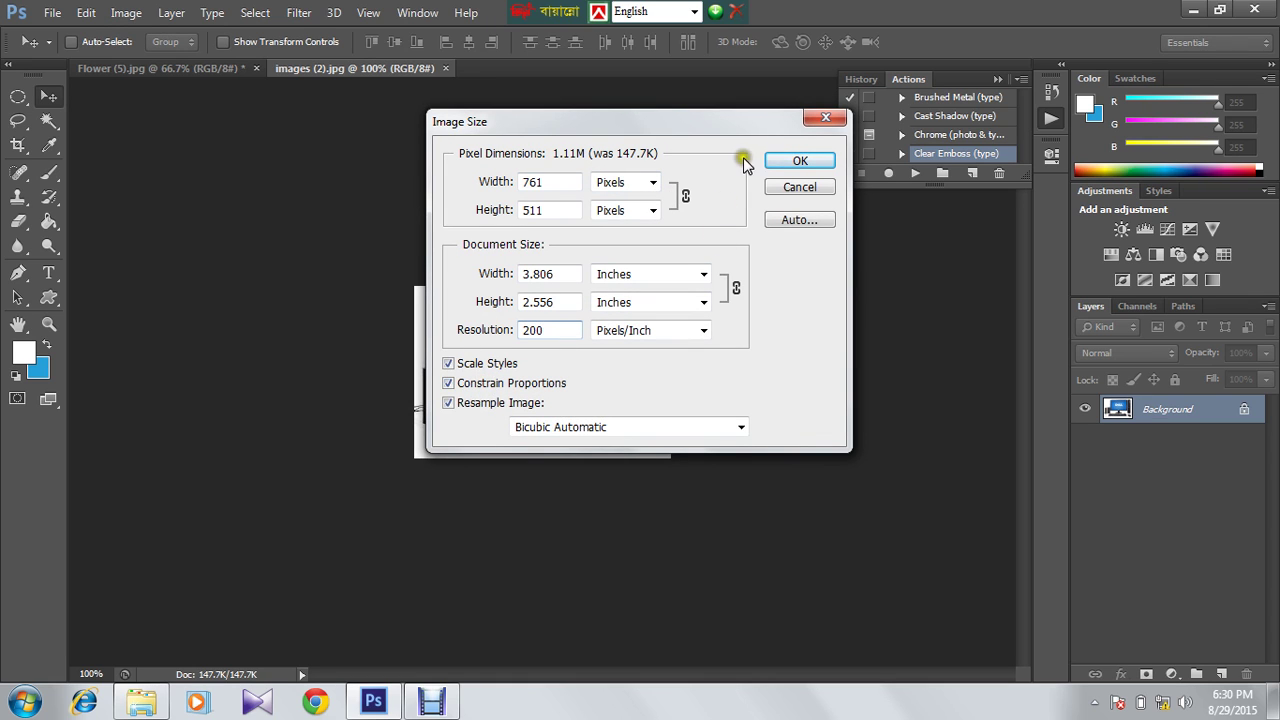
click(795, 161)
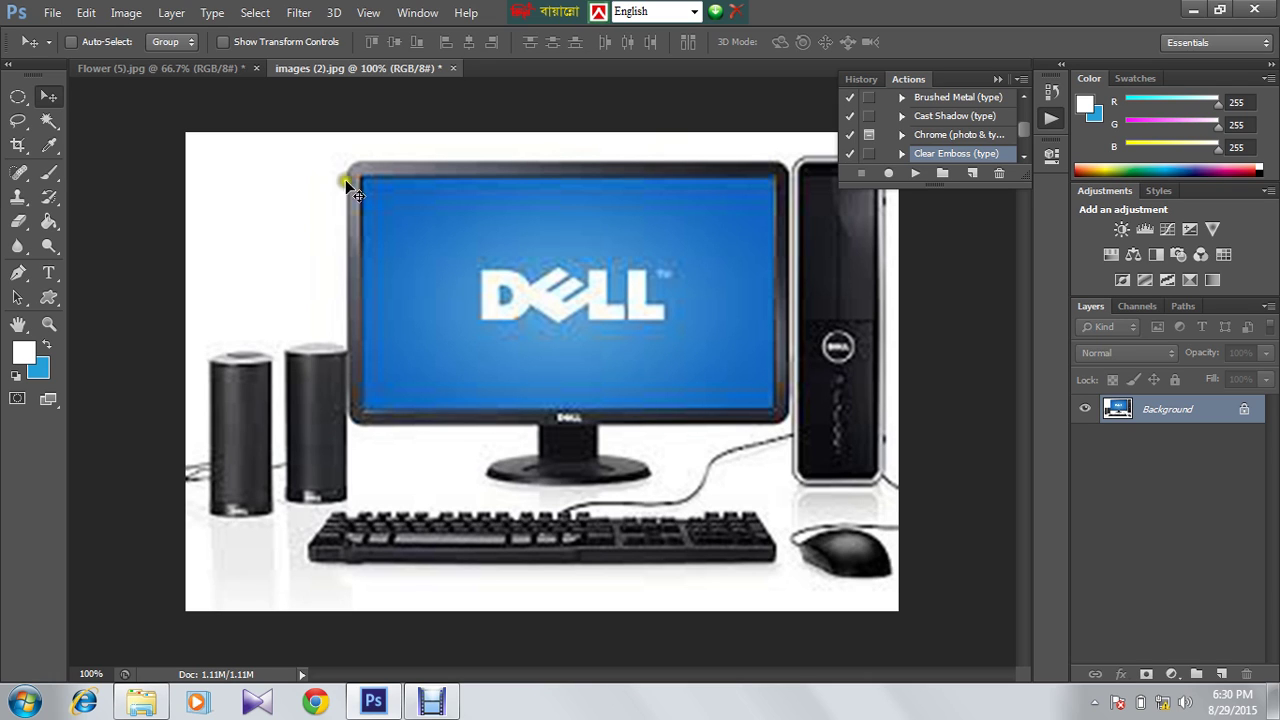
- Select the blue Dell monitor screen area with the Rectangular Marquee tool at 0 px feather
click(18, 96)
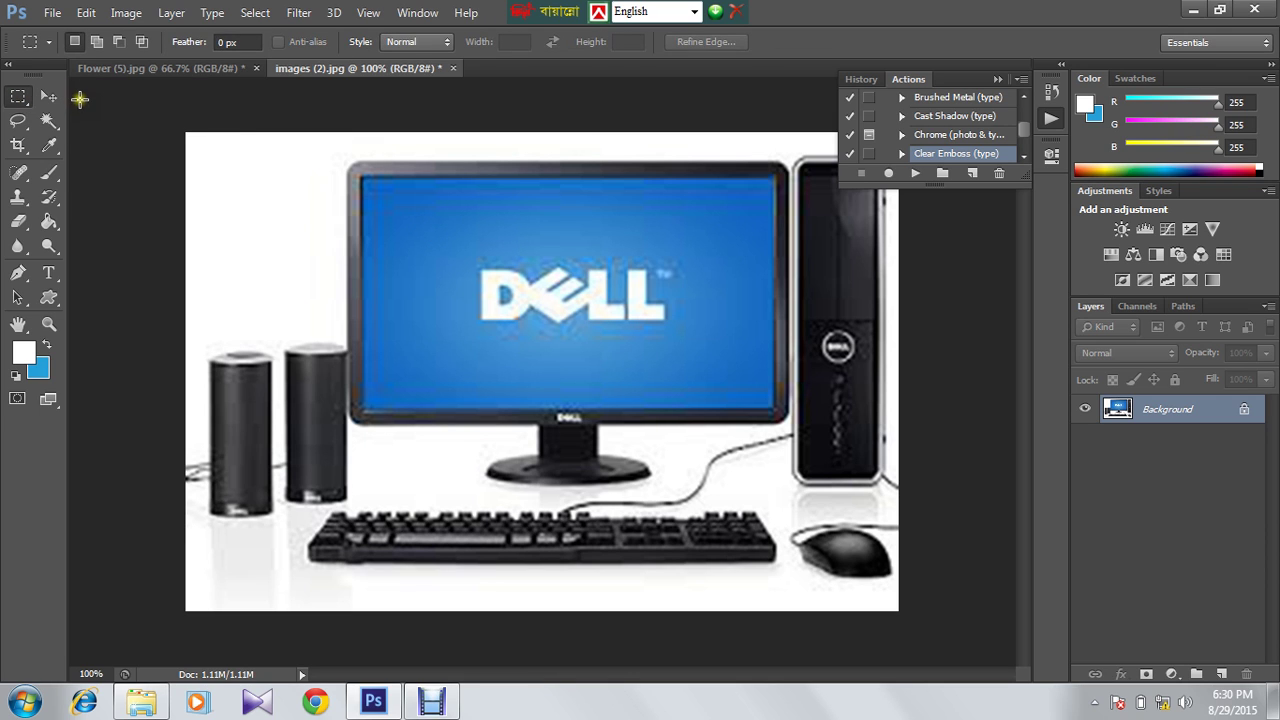
double_click(226, 42)
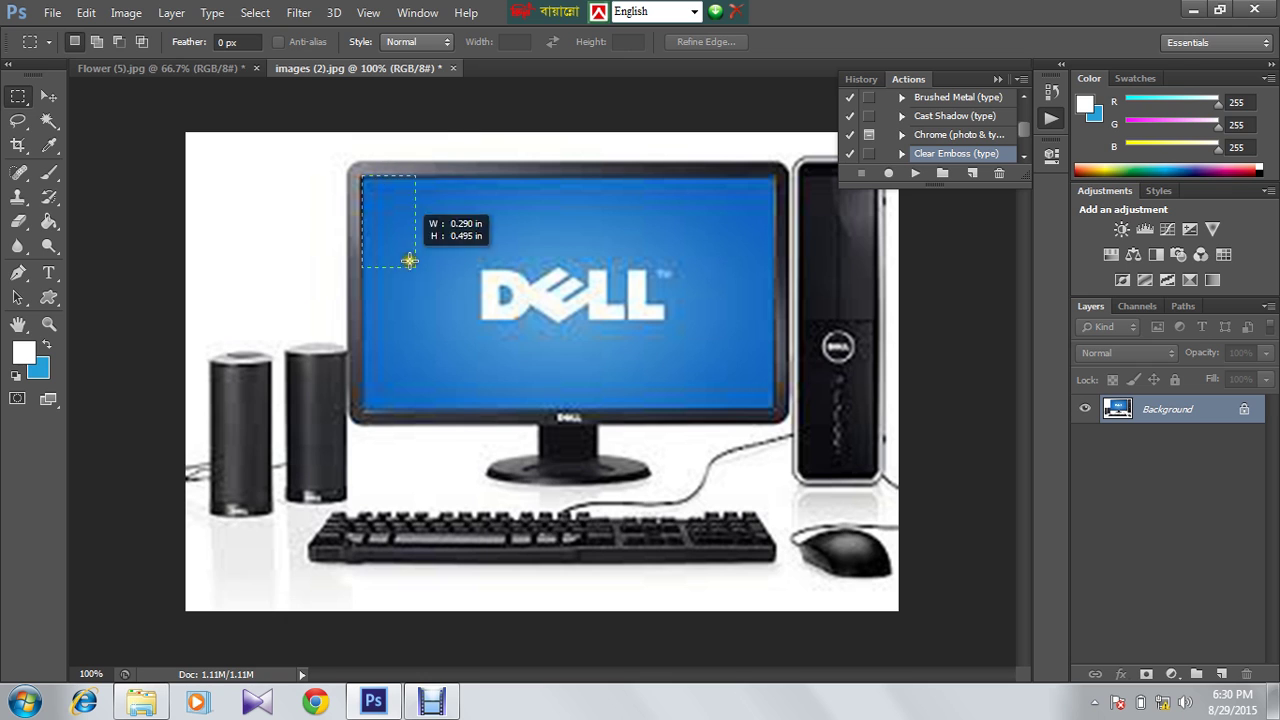
drag(756, 374, 777, 410)
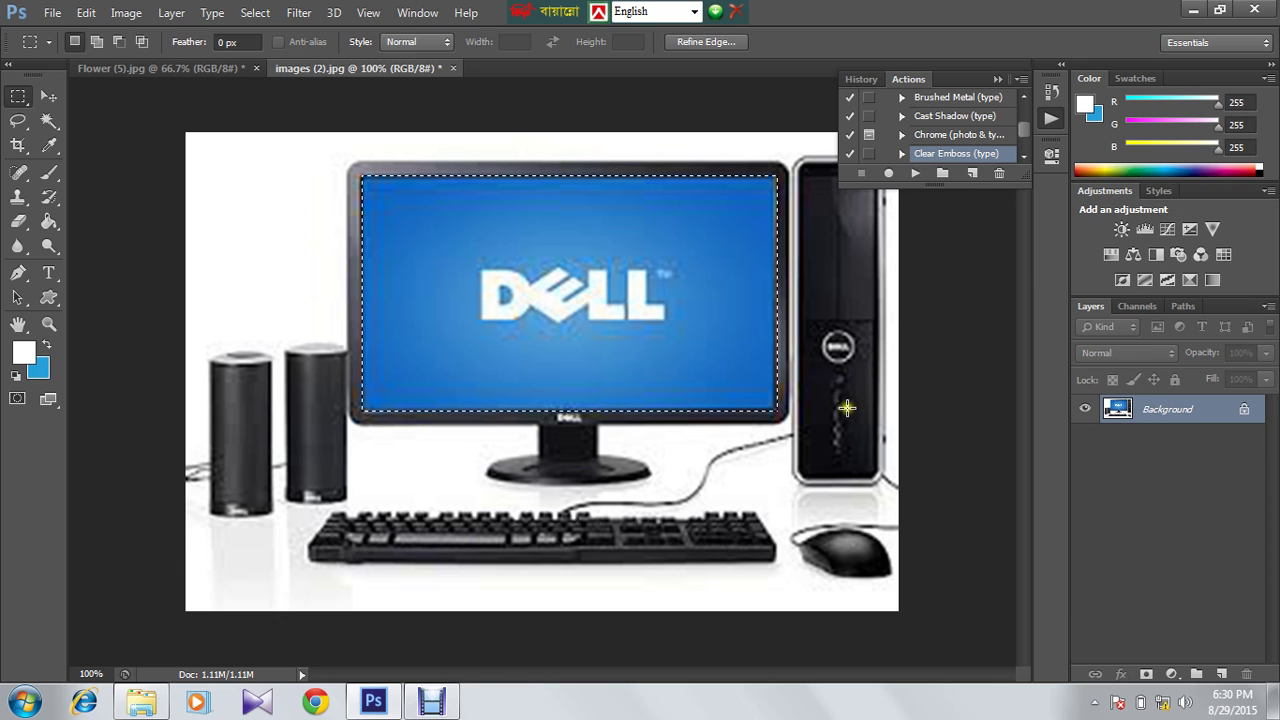
- Select the whole picture in Flower (5).jpg and copy it
click(204, 64)
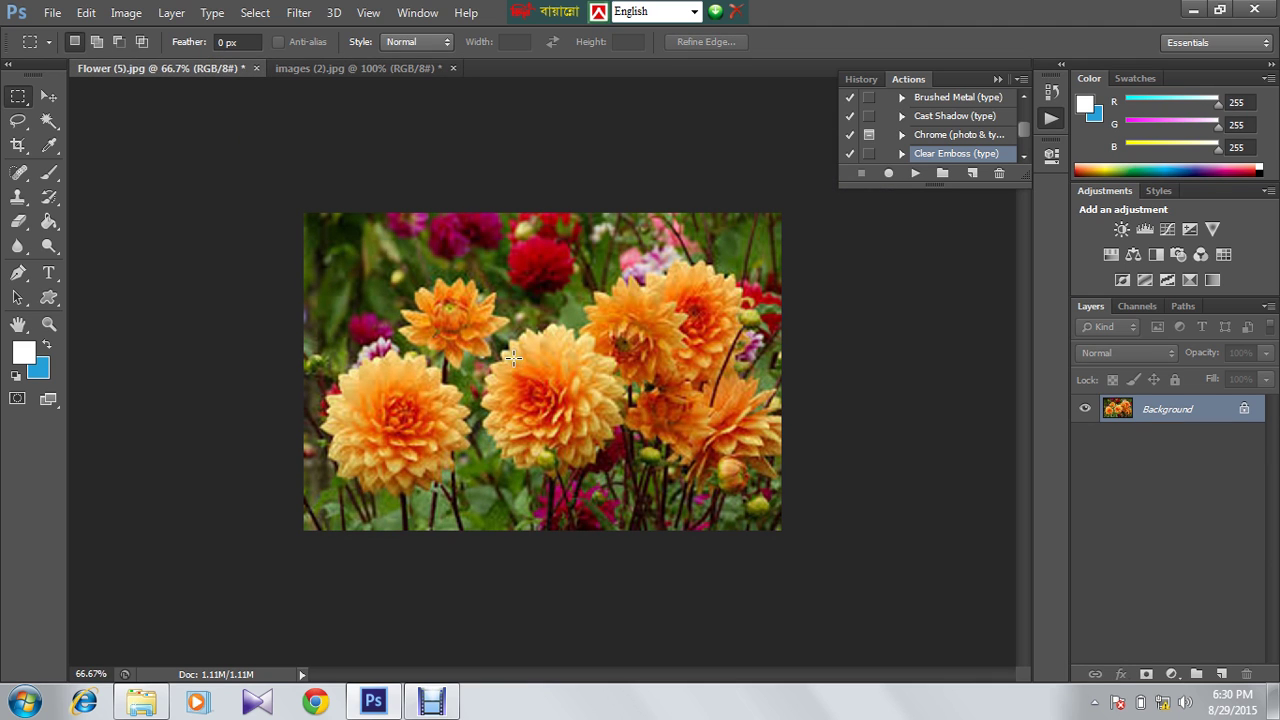
click(359, 64)
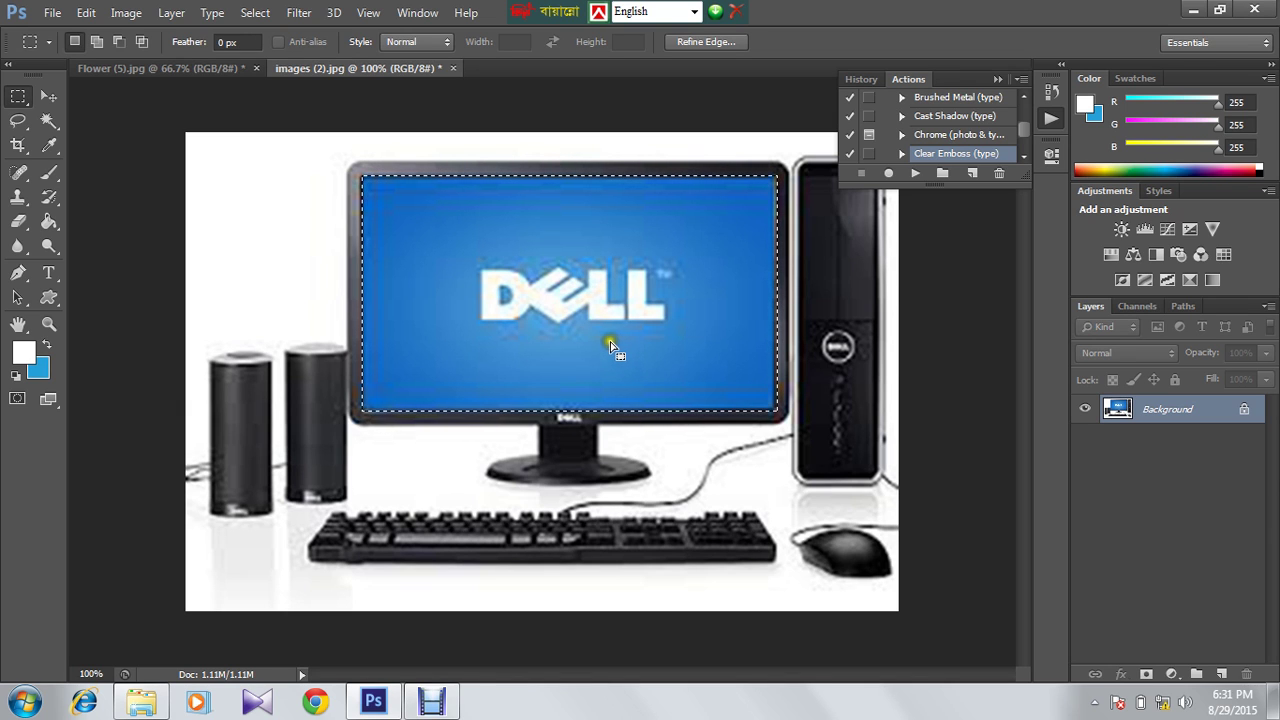
click(199, 64)
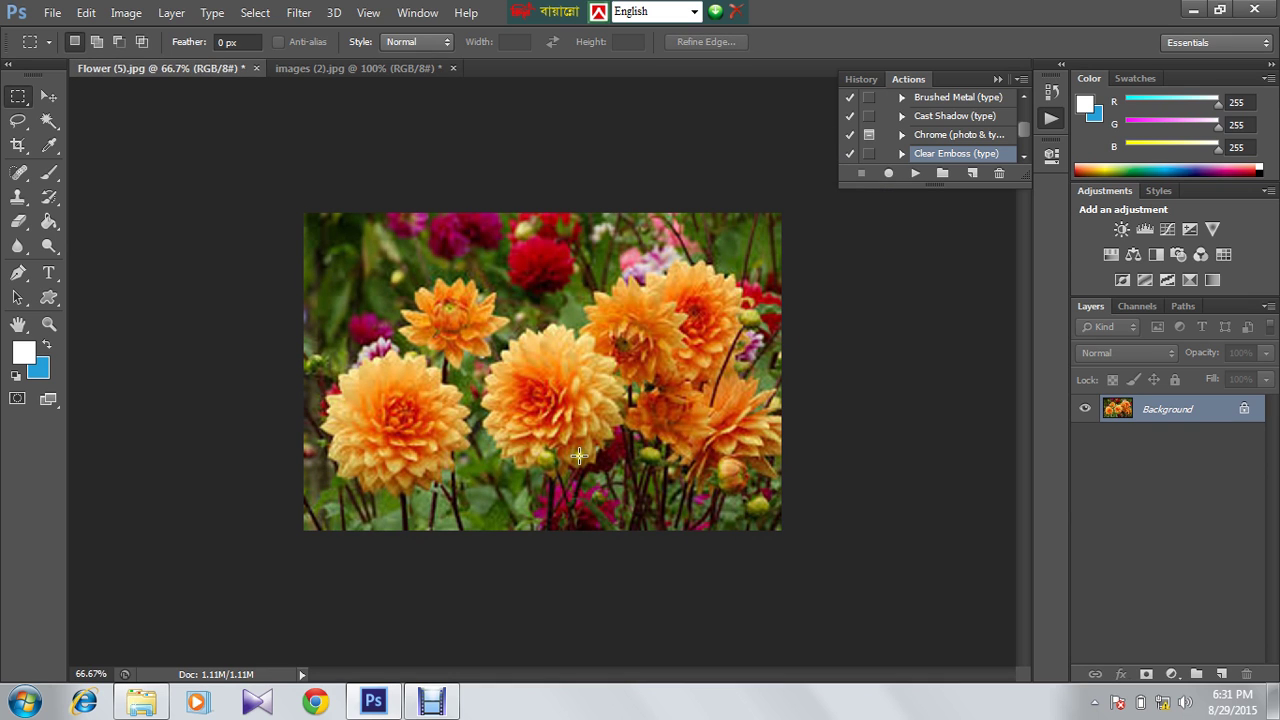
key(ctrl+a)
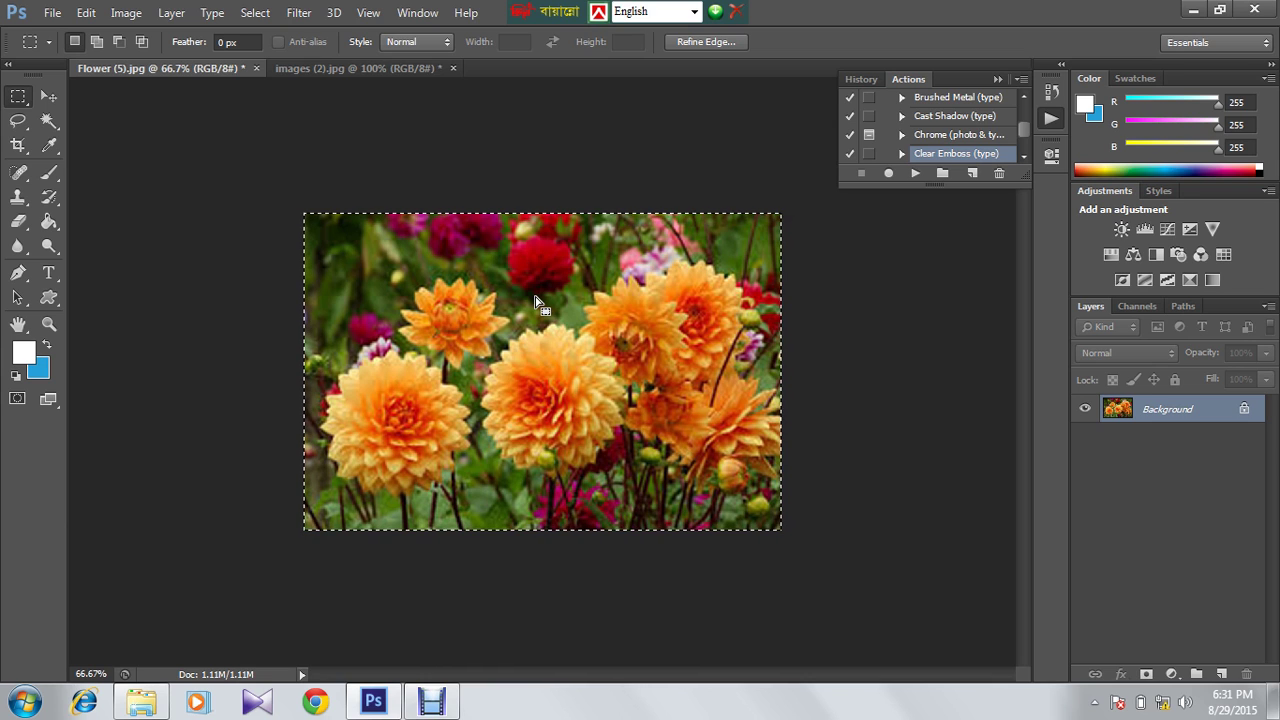
click(51, 12)
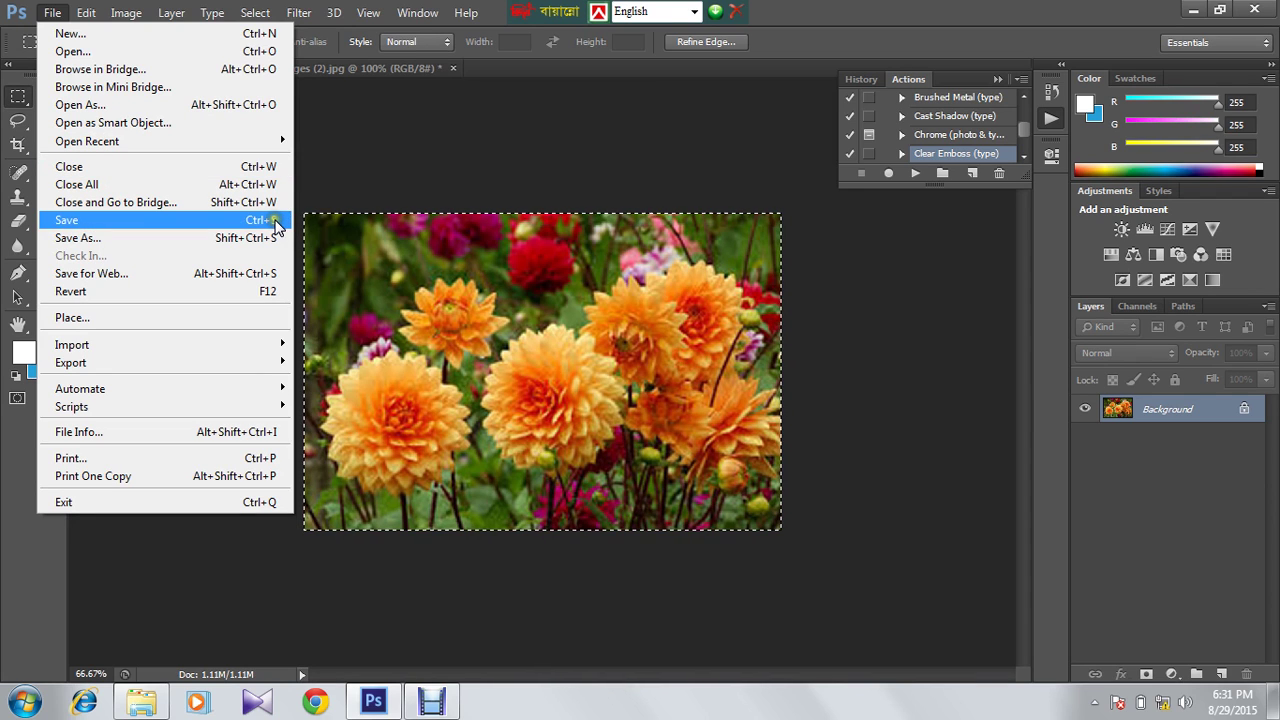
click(481, 303)
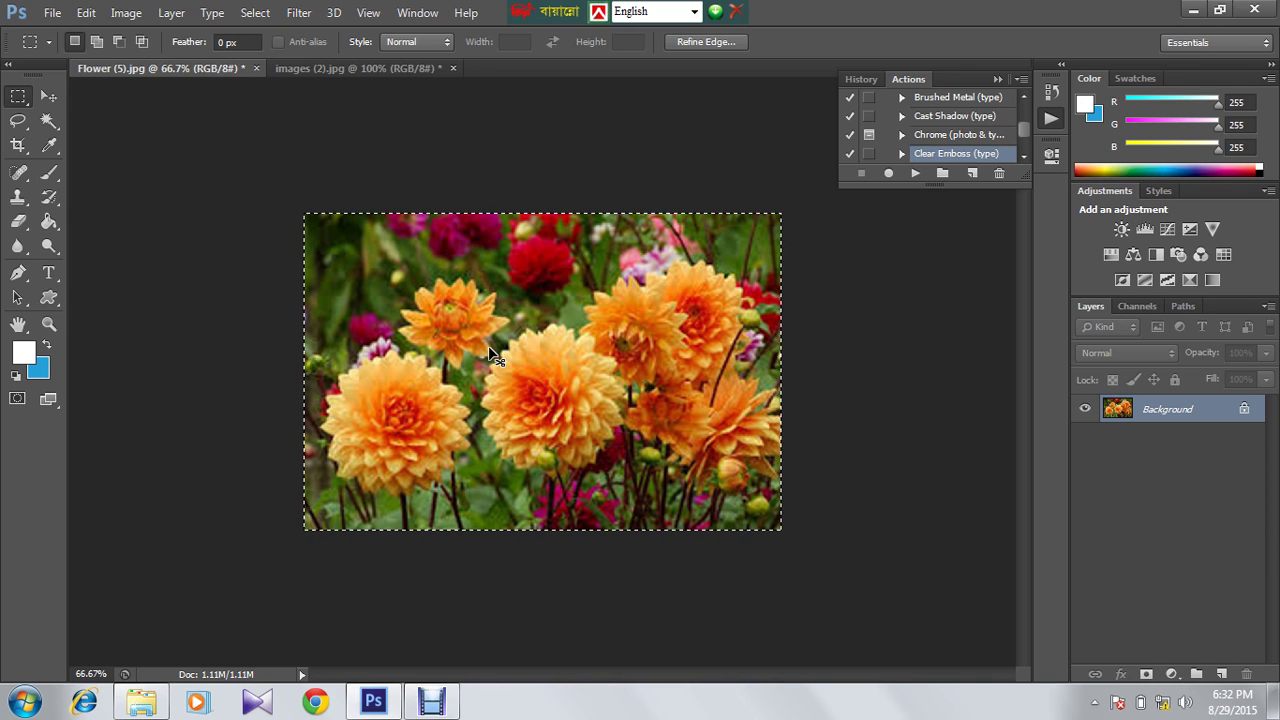
- Paste the copied flower picture into a new blank document, and close that document without saving
key(ctrl+n)
click(668, 168)
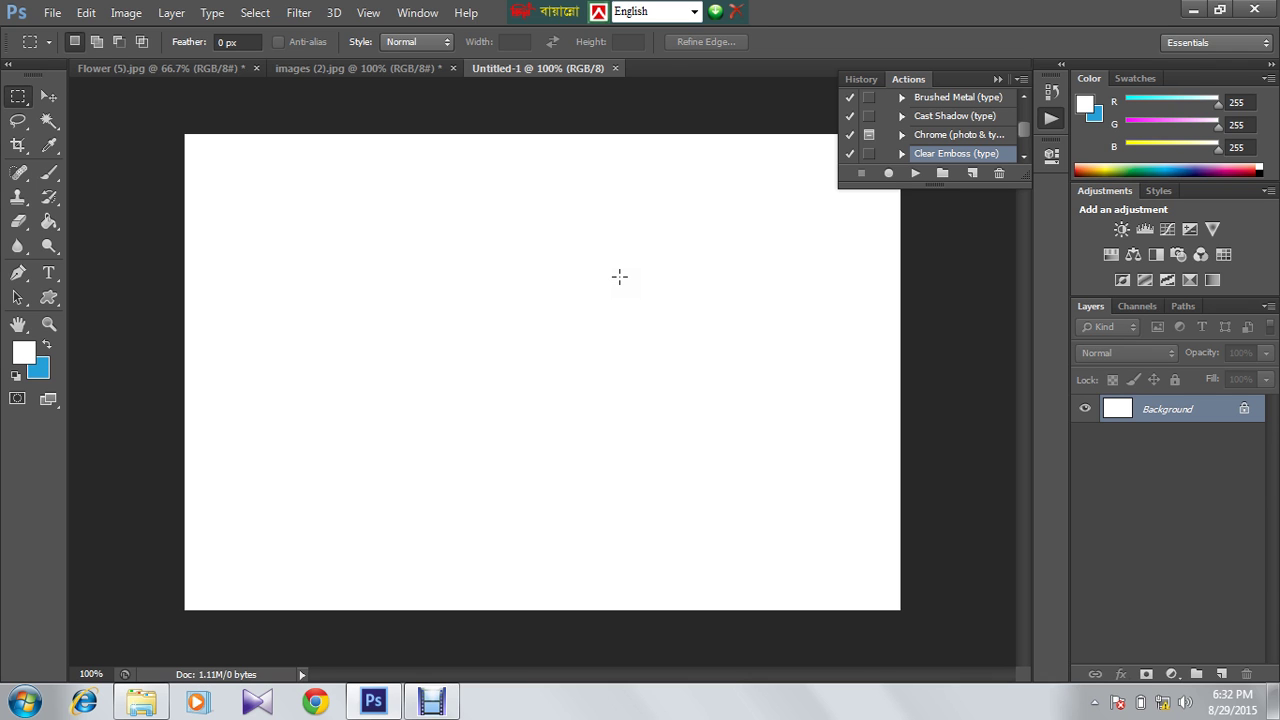
key(ctrl+v)
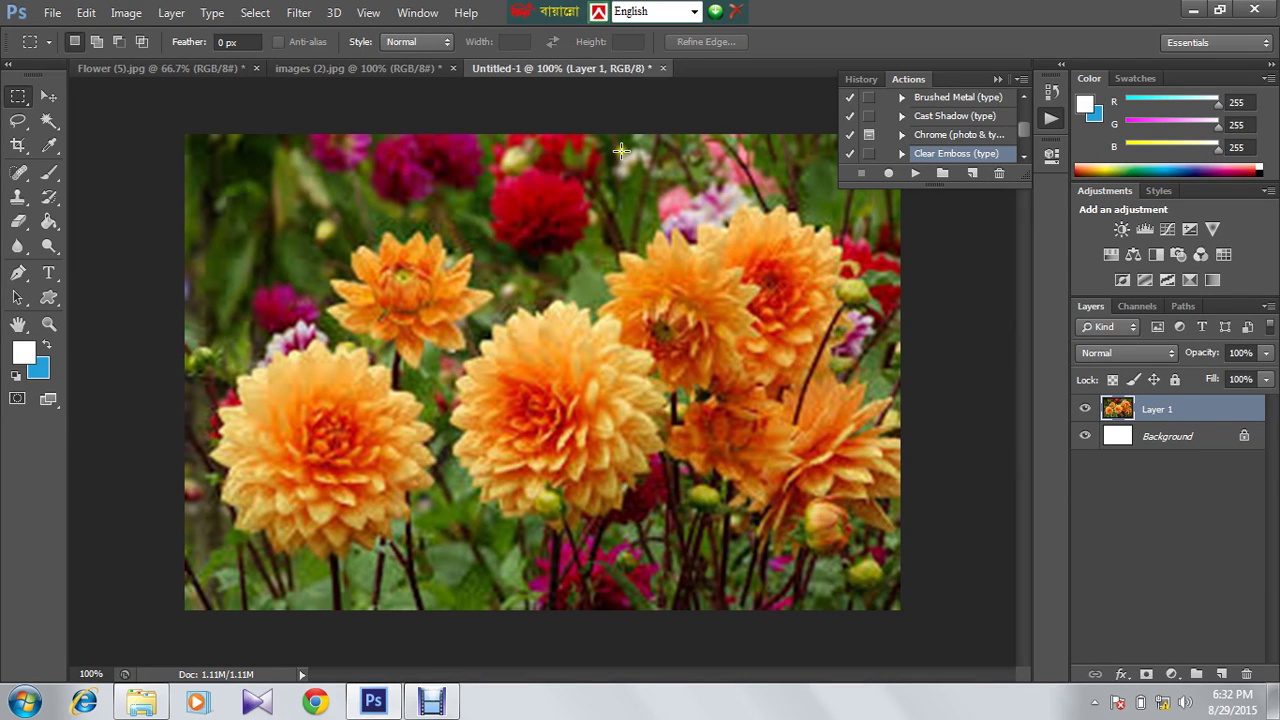
click(662, 68)
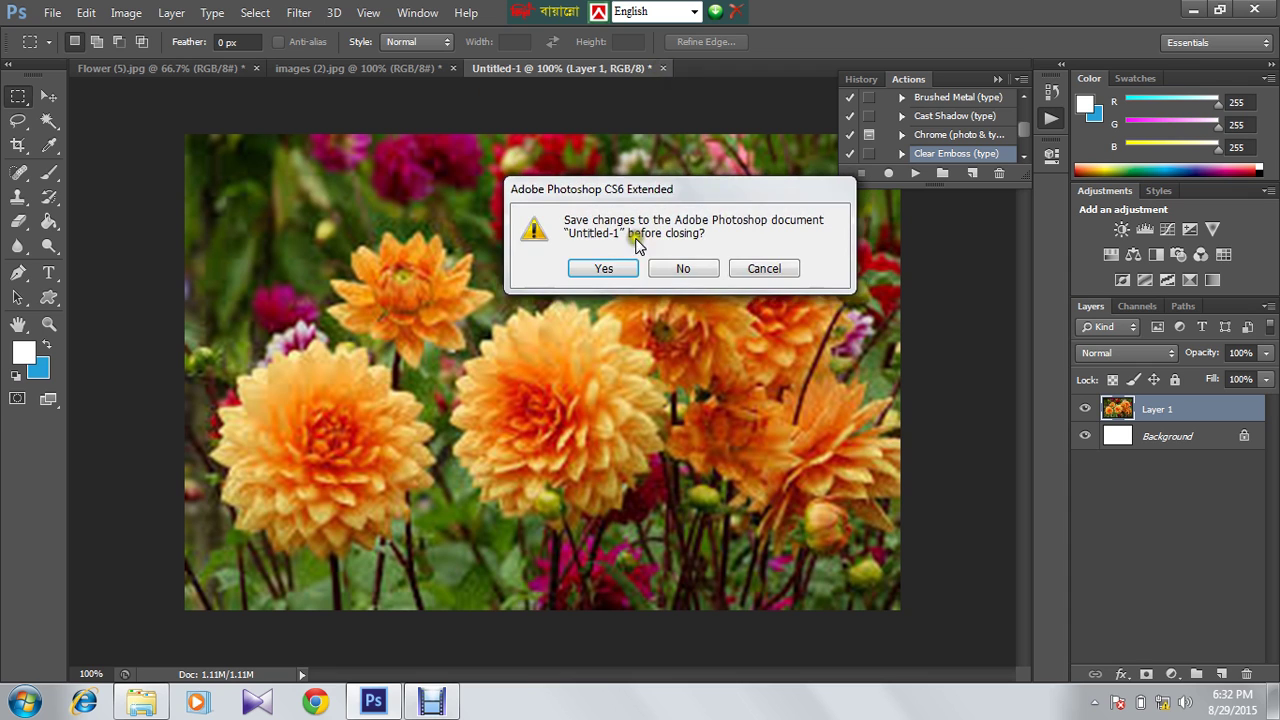
click(681, 268)
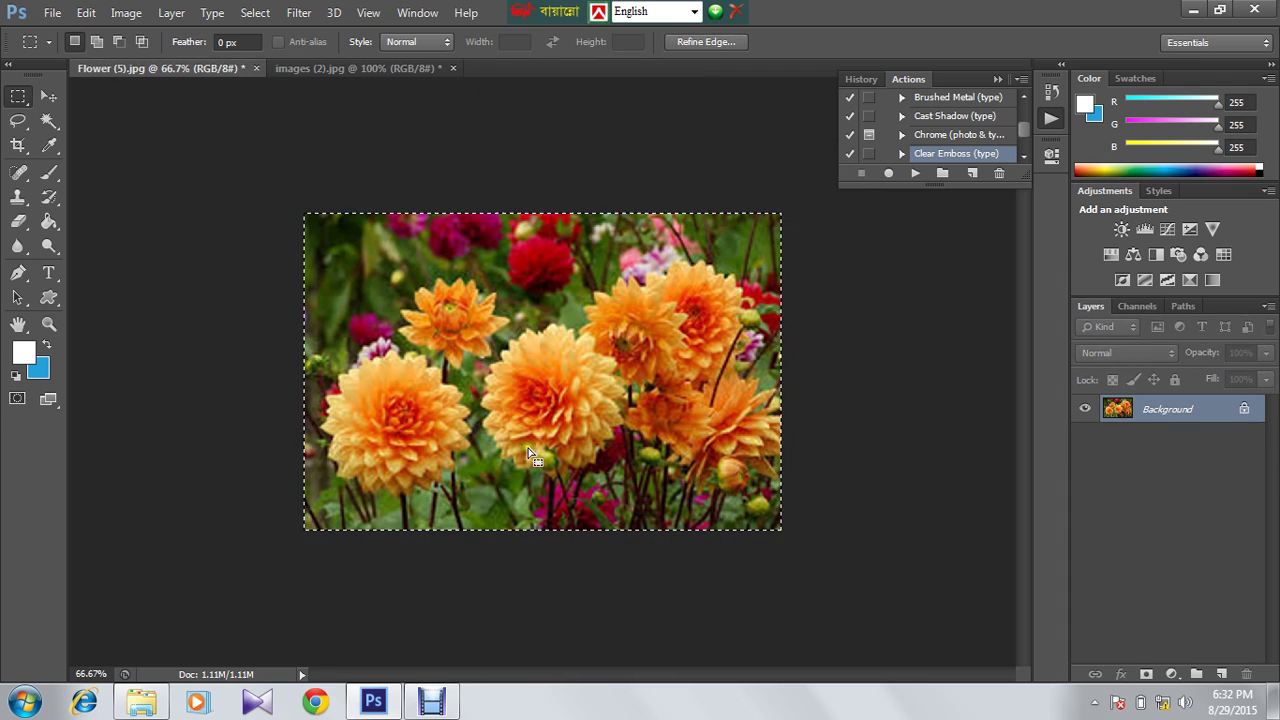
- Try an ordinary paste of the copied flower picture into images (2).jpg and undo it
click(44, 14)
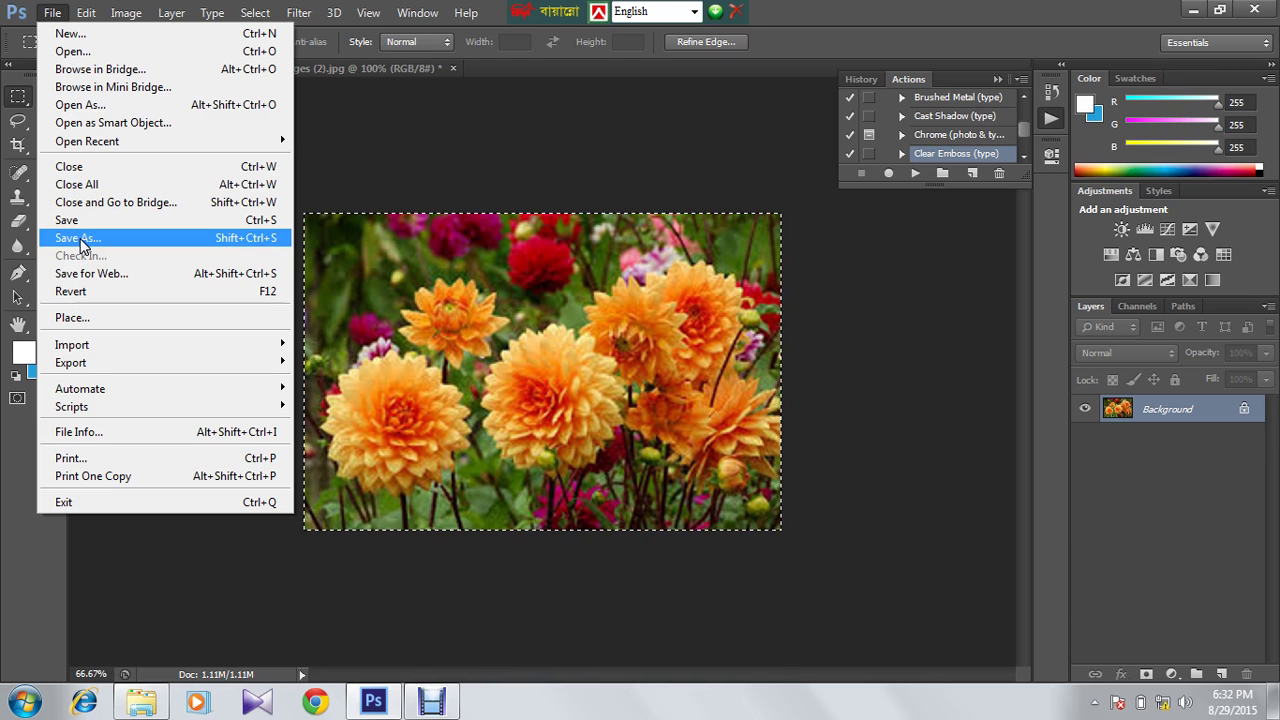
click(368, 118)
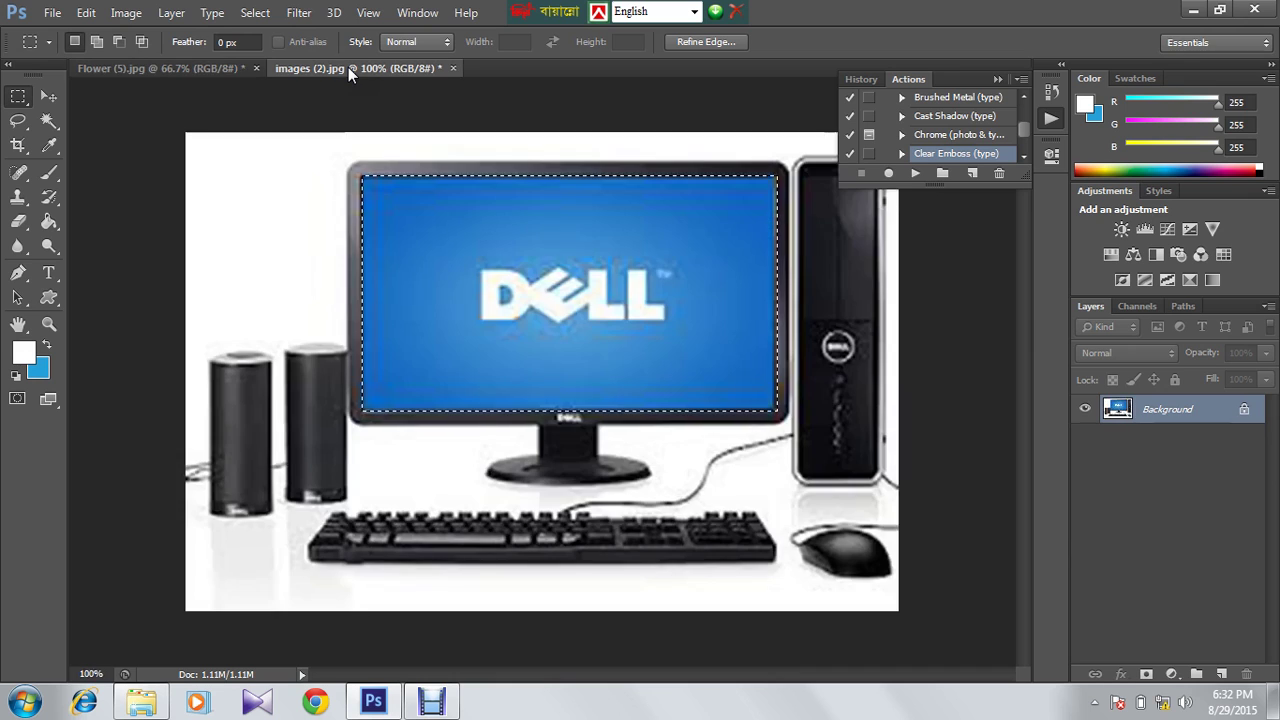
click(350, 68)
key(ctrl+v)
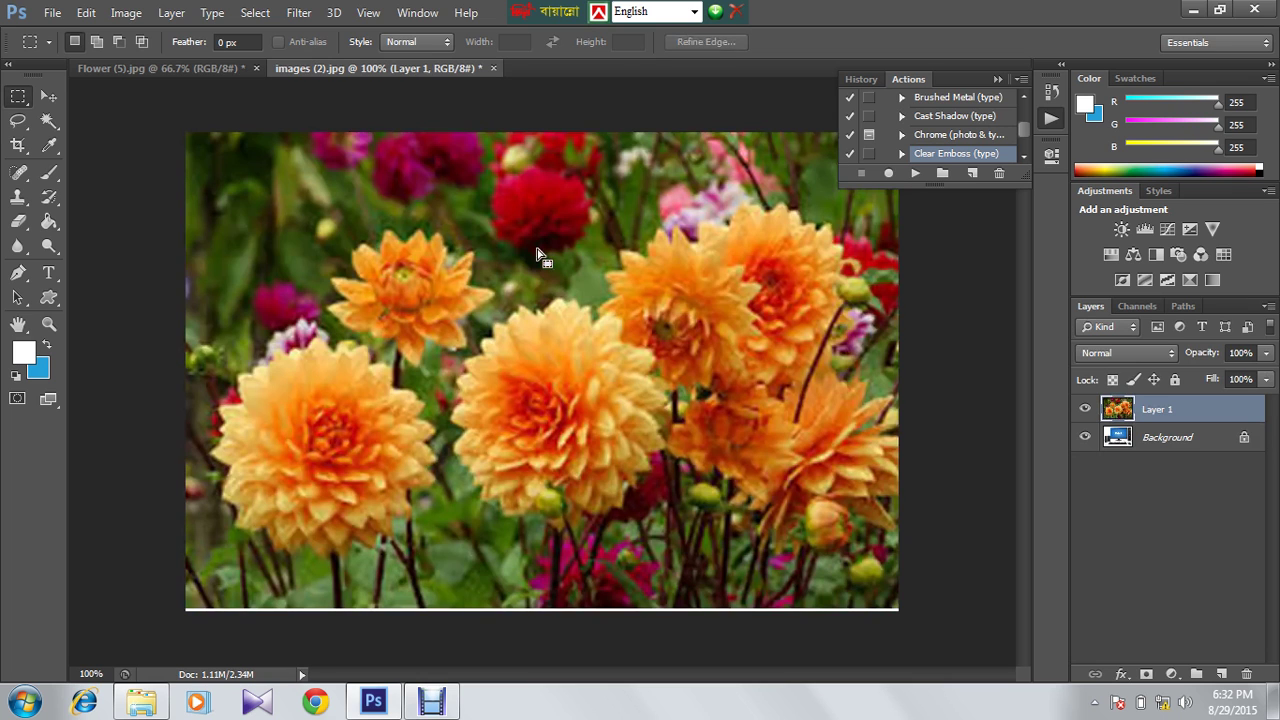
key(ctrl+z)
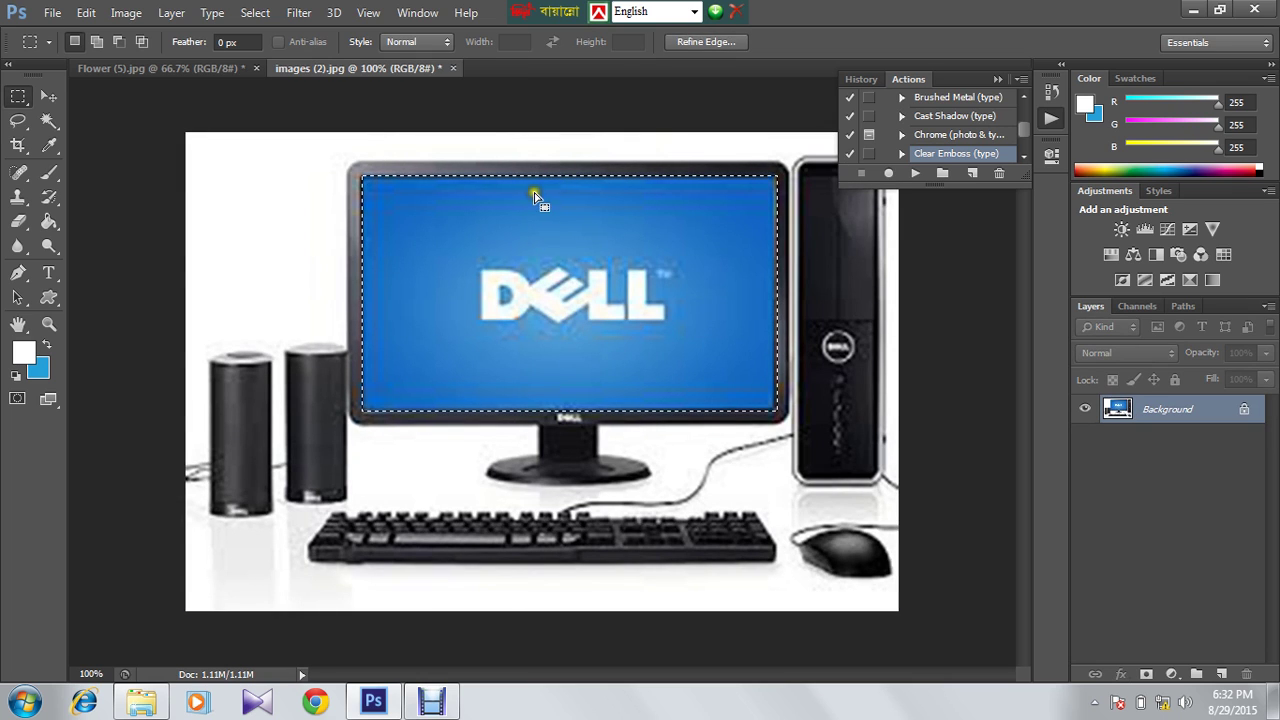
- Paste the copied flower picture inside the monitor screen selection of images (2).jpg using Paste Into
click(86, 13)
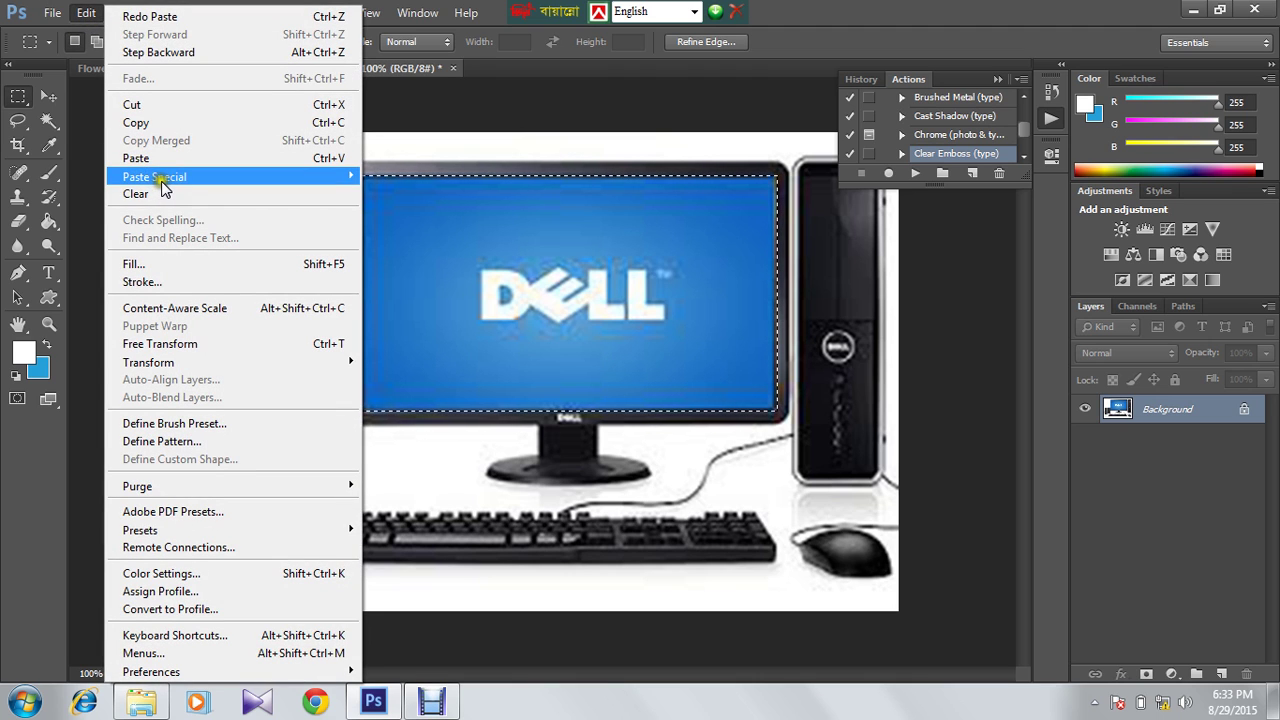
mouse_move(163, 183)
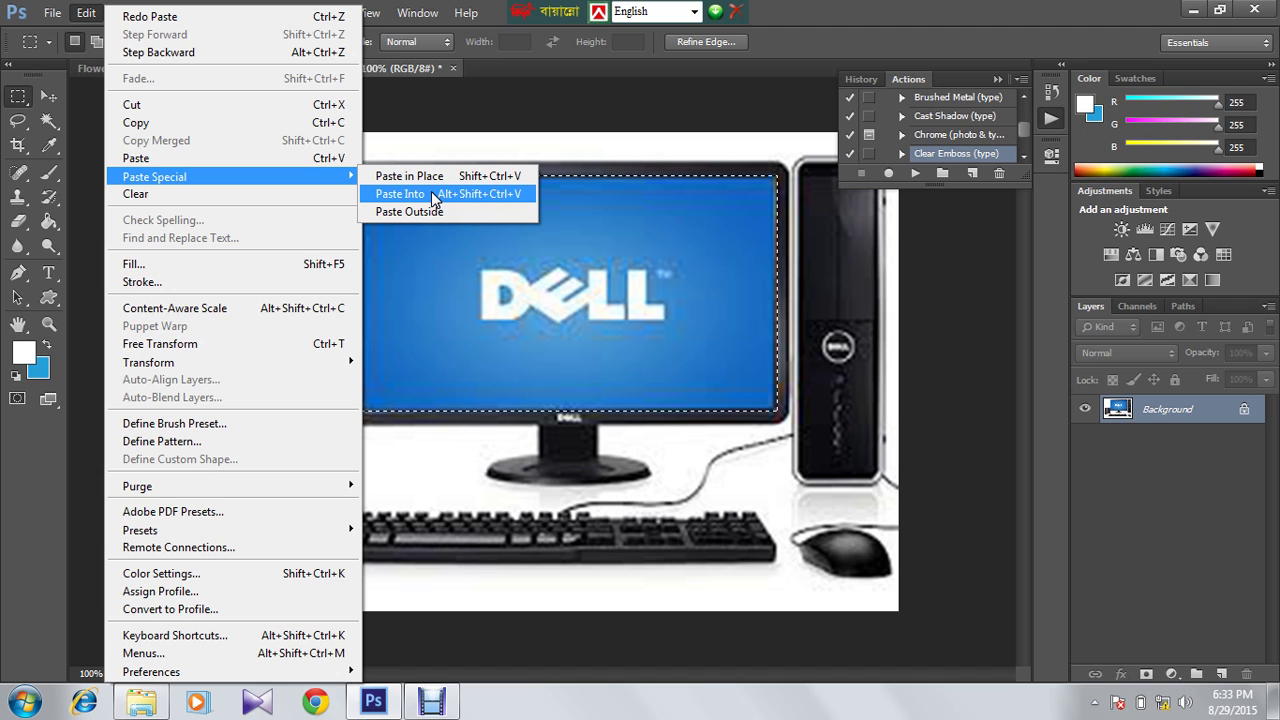
click(87, 14)
click(87, 14)
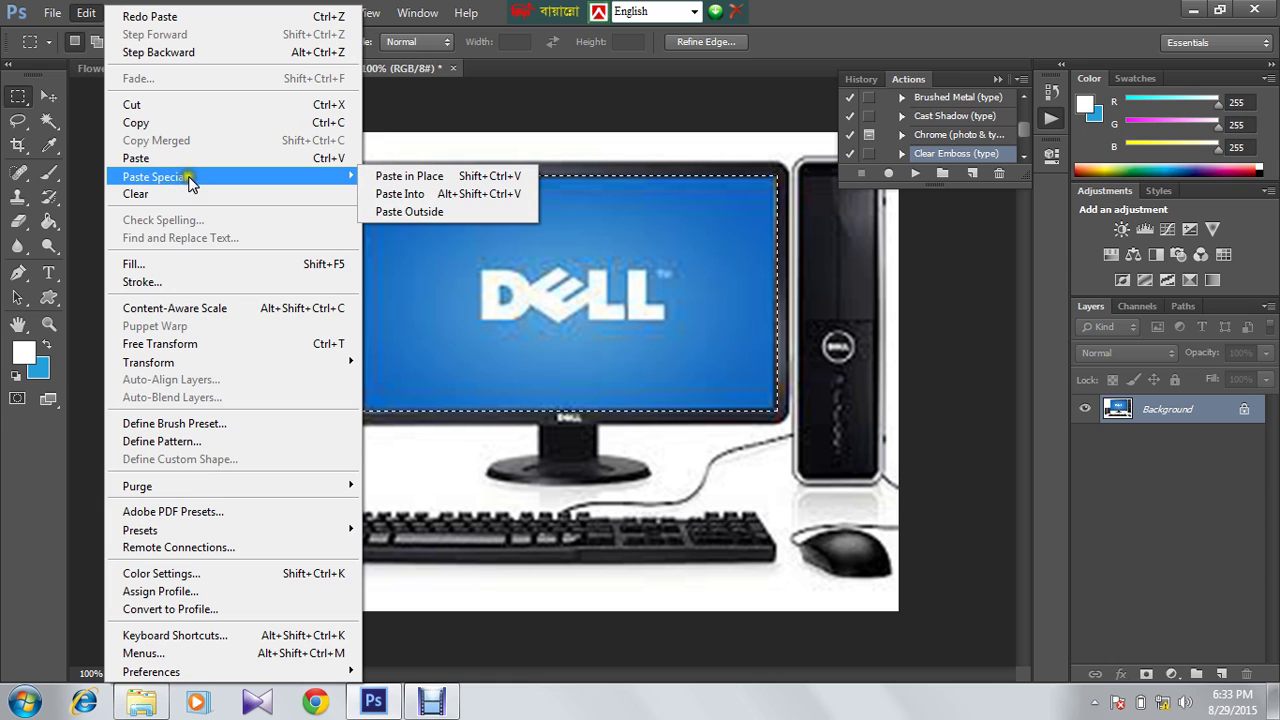
click(419, 195)
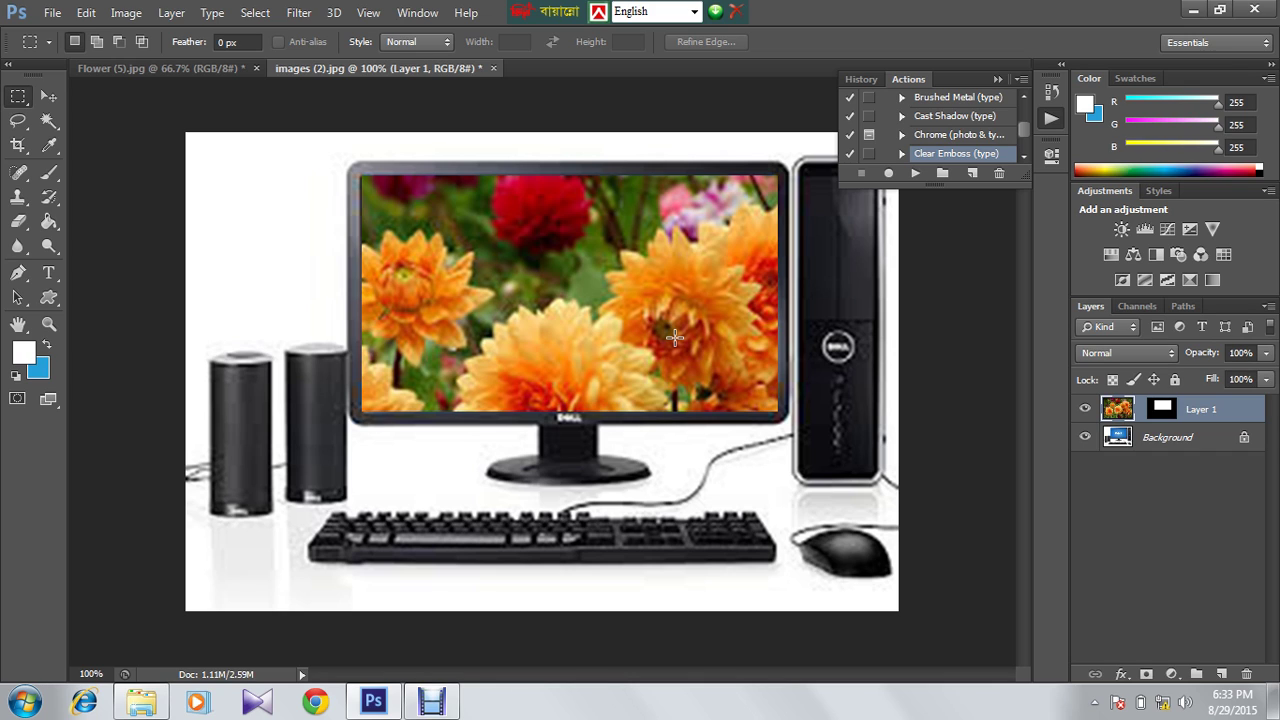
- Free-transform the pasted flower layer to about 63% width and 53% height, positioned to fill the monitor screen
key(ctrl+t)
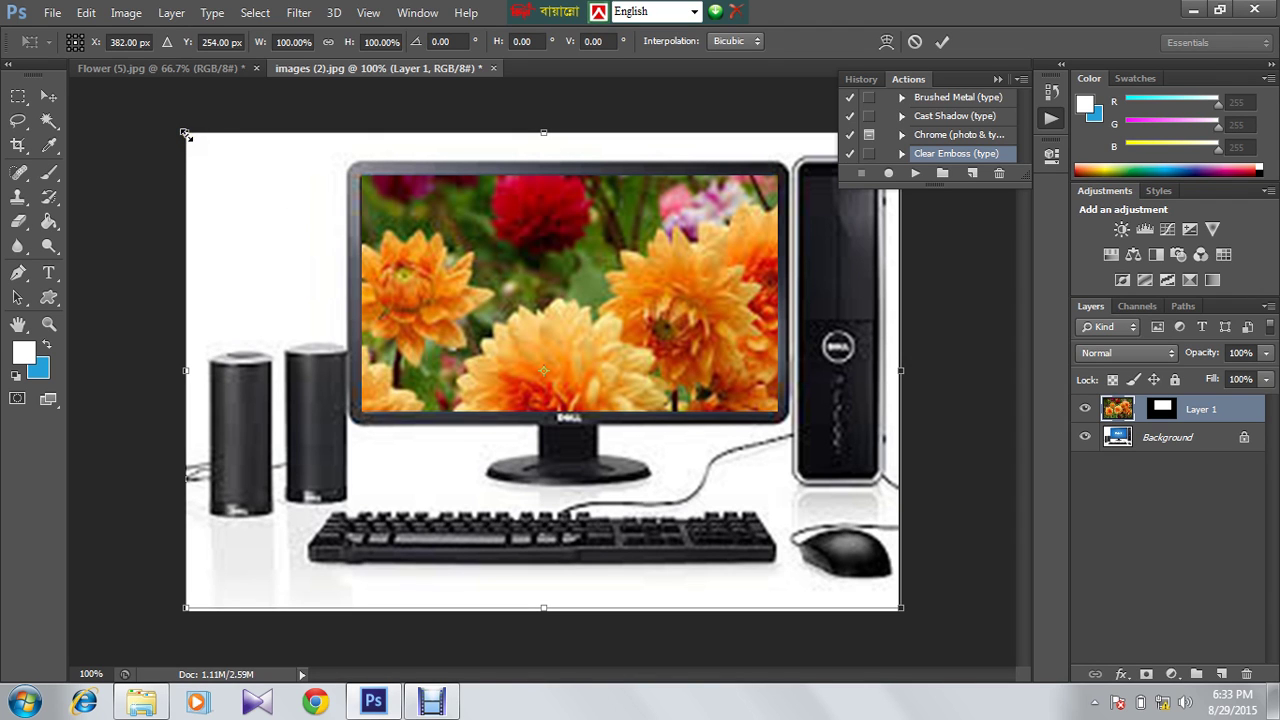
drag(185, 133, 230, 118)
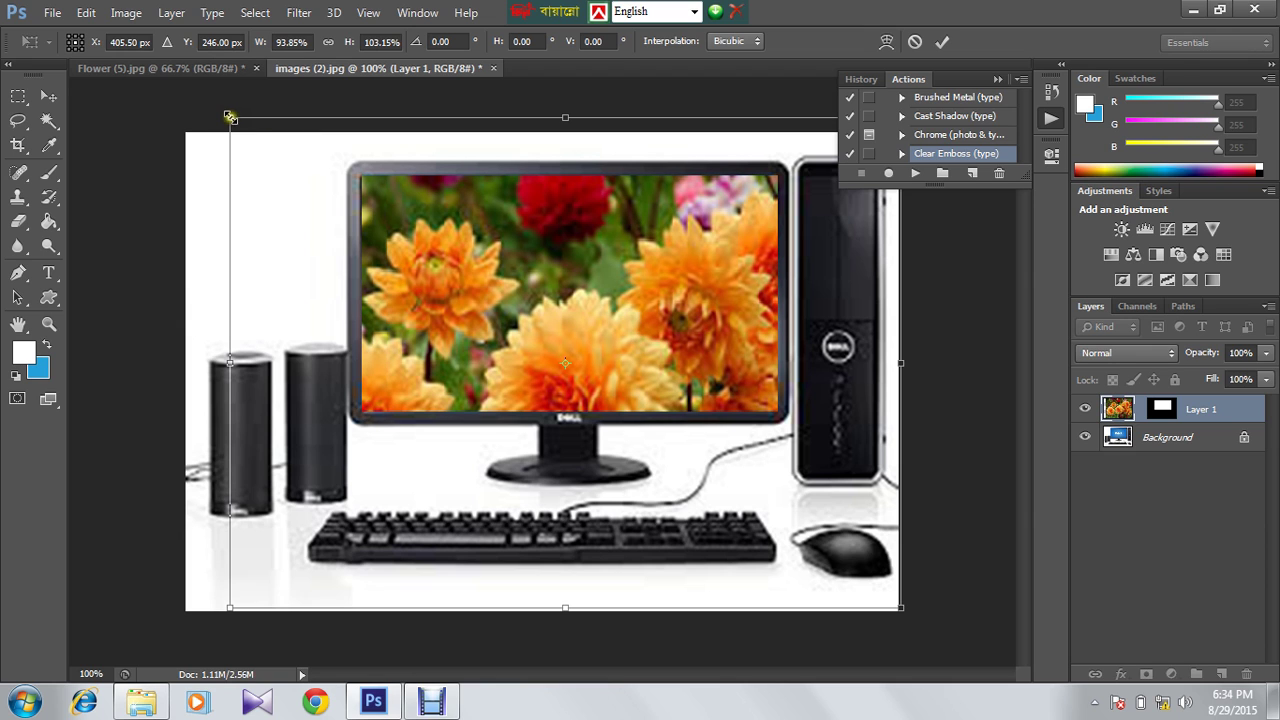
drag(230, 118, 353, 179)
drag(684, 380, 549, 272)
drag(493, 499, 517, 387)
drag(507, 283, 556, 332)
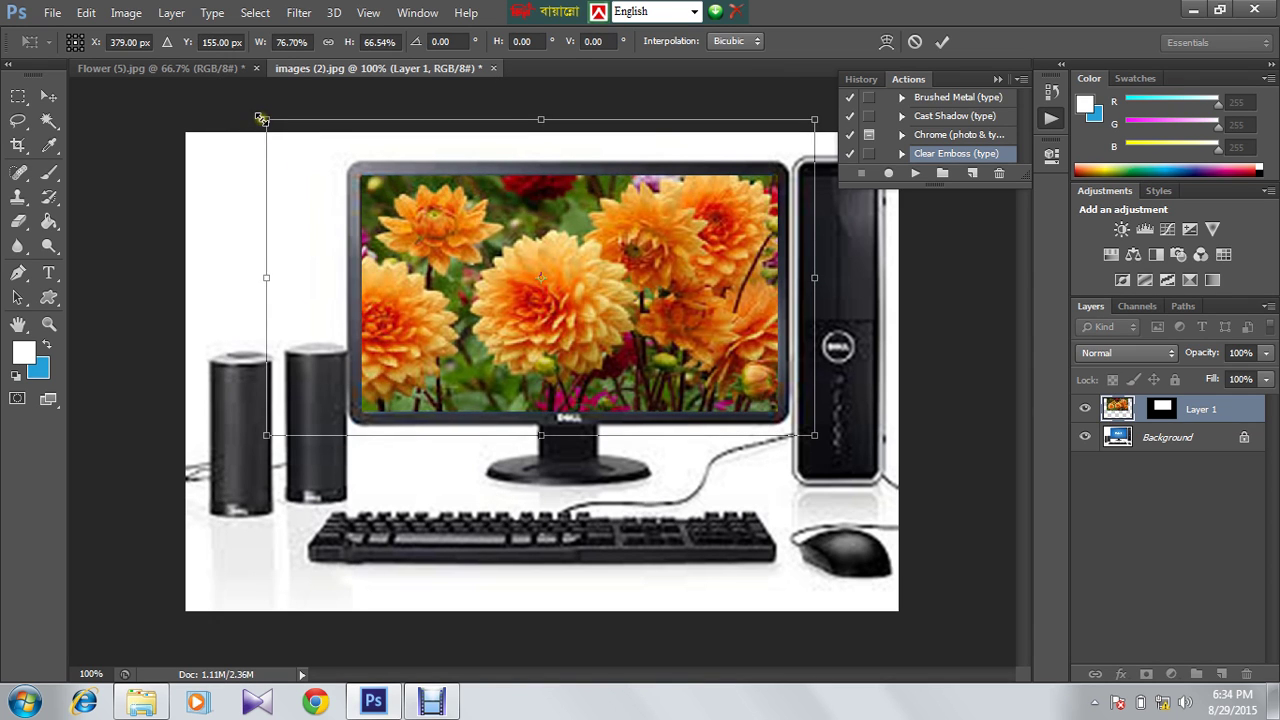
drag(262, 119, 354, 173)
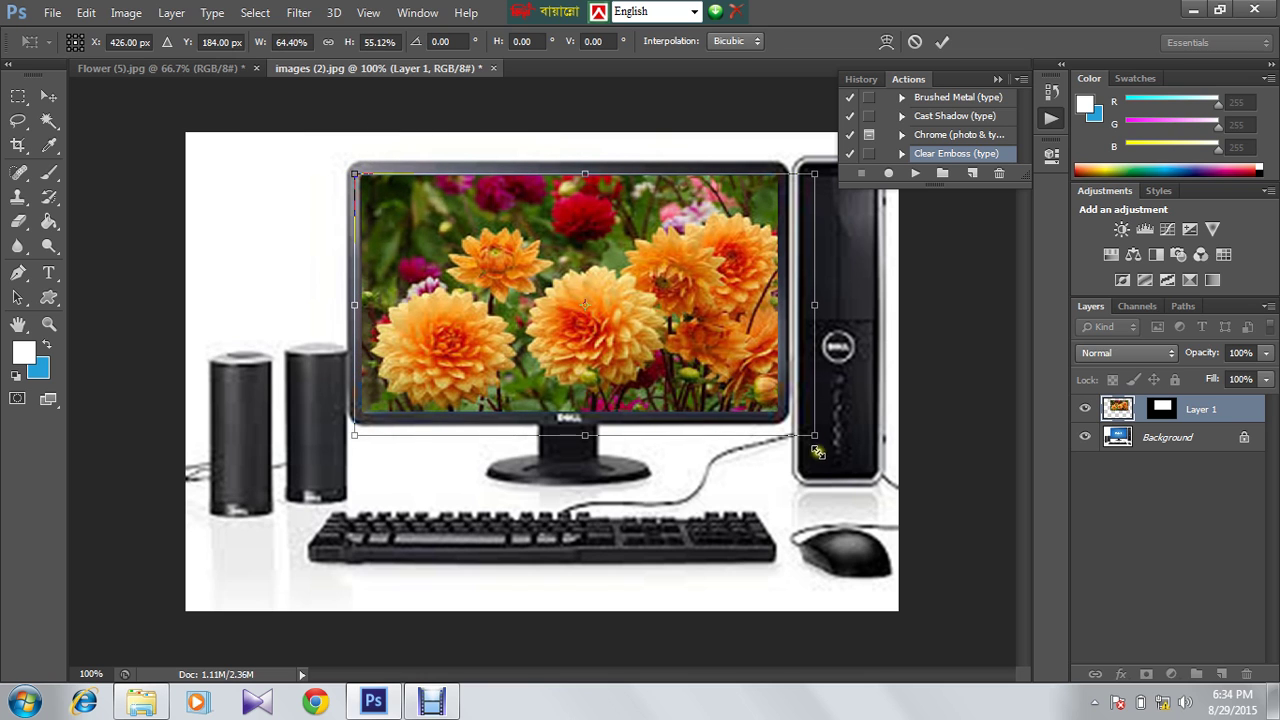
mouse_move(815, 436)
mouse_down()
mouse_move(787, 414)
mouse_move(915, 472)
mouse_move(837, 430)
mouse_move(883, 408)
mouse_move(801, 422)
mouse_up()
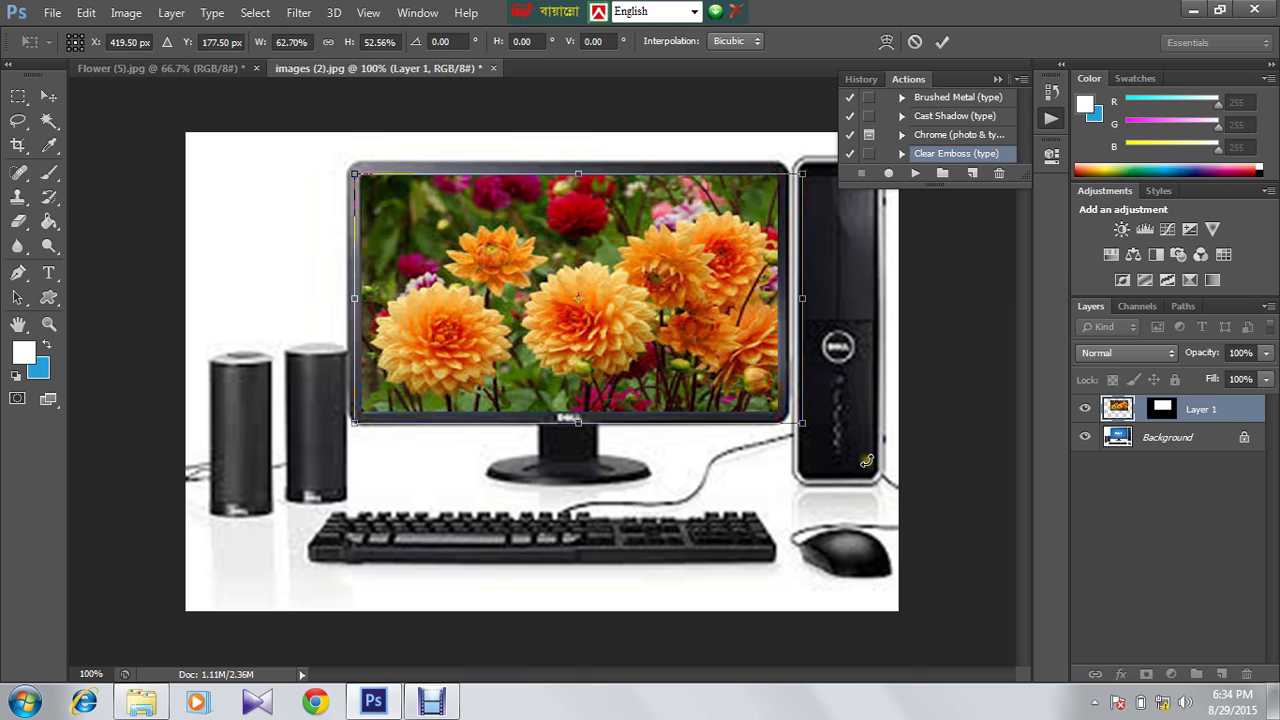
key(Return)
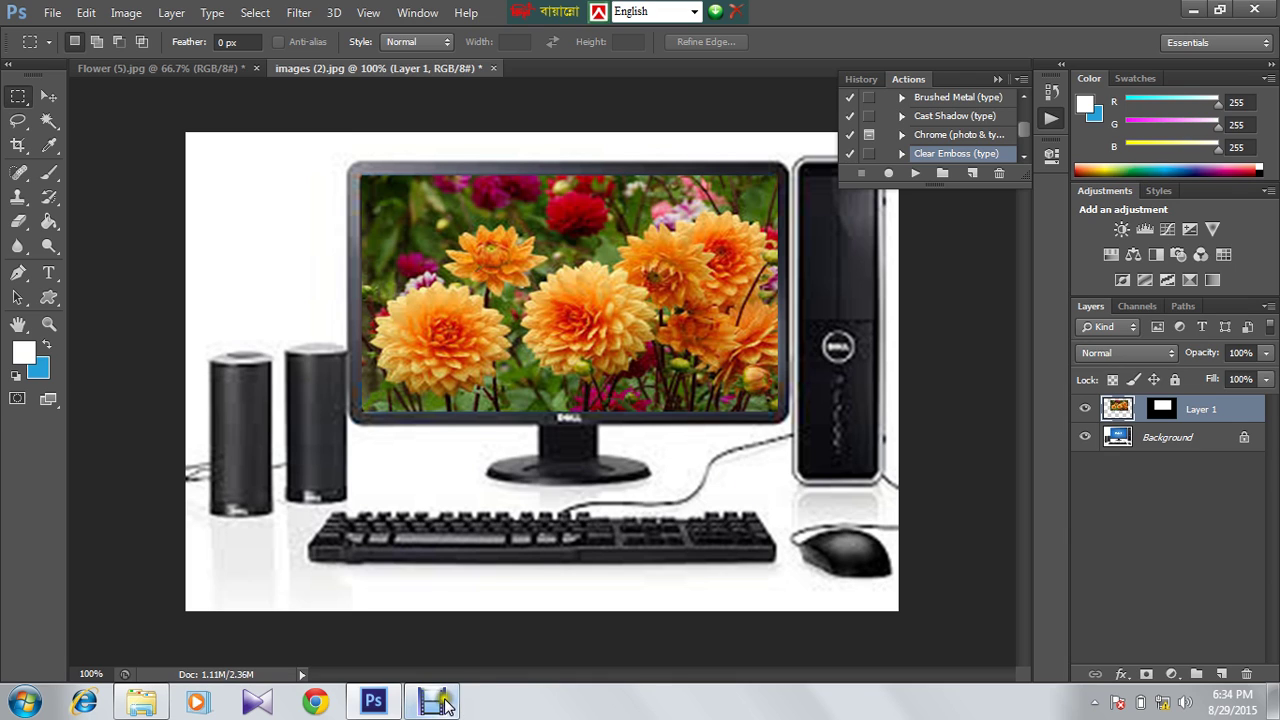
mouse_move(430, 706)
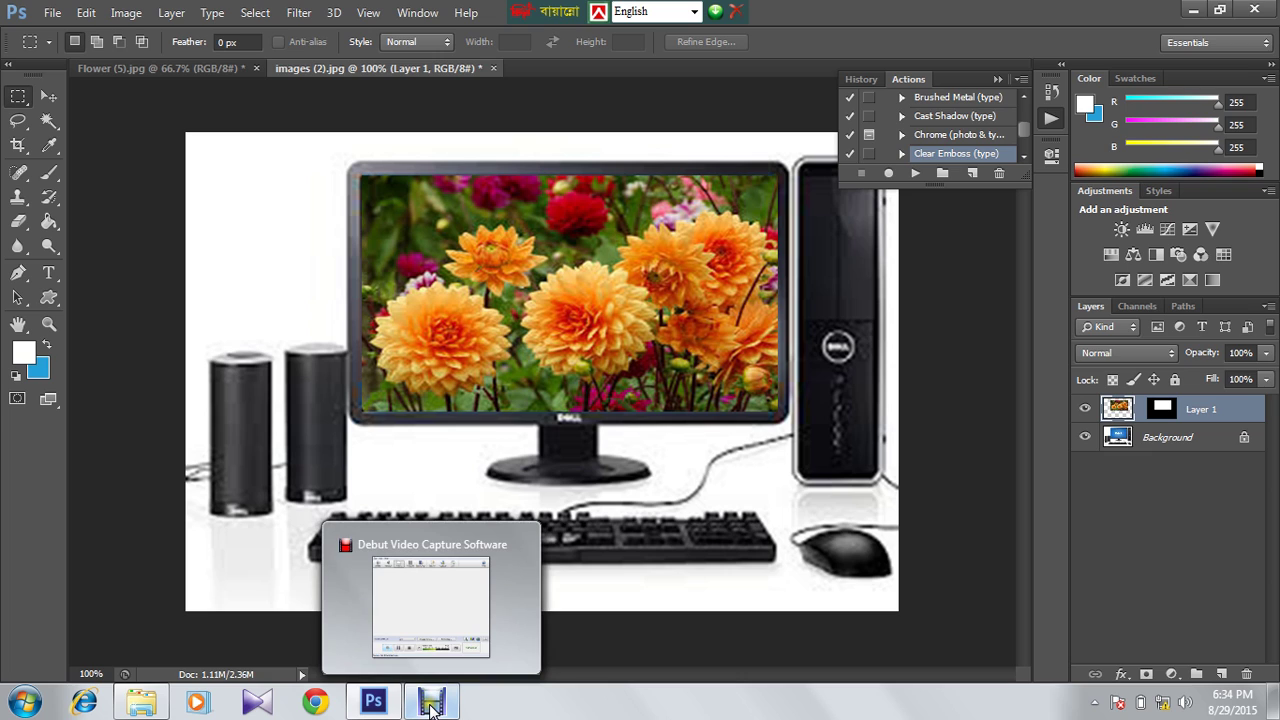